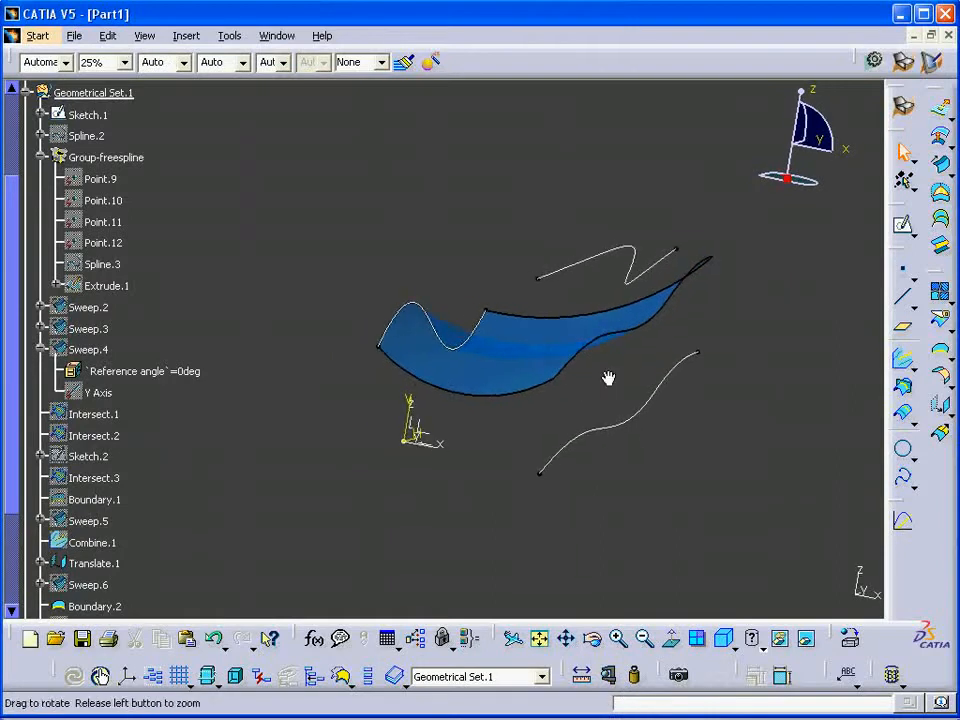
- Try redefining the existing circular sweep as Three guides with Sketch.1, Translate.1 and Boundary.2 as guide curves, preview it and discard the edit
key("Escape")
double_click(542, 330)
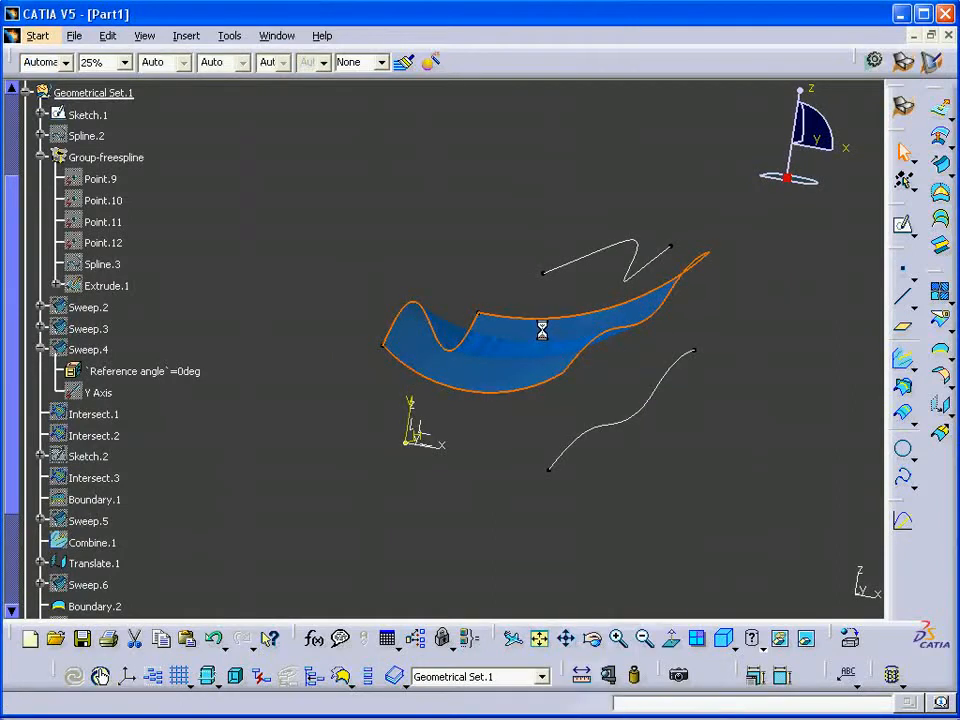
middle_click_drag(470, 372, 388, 381)
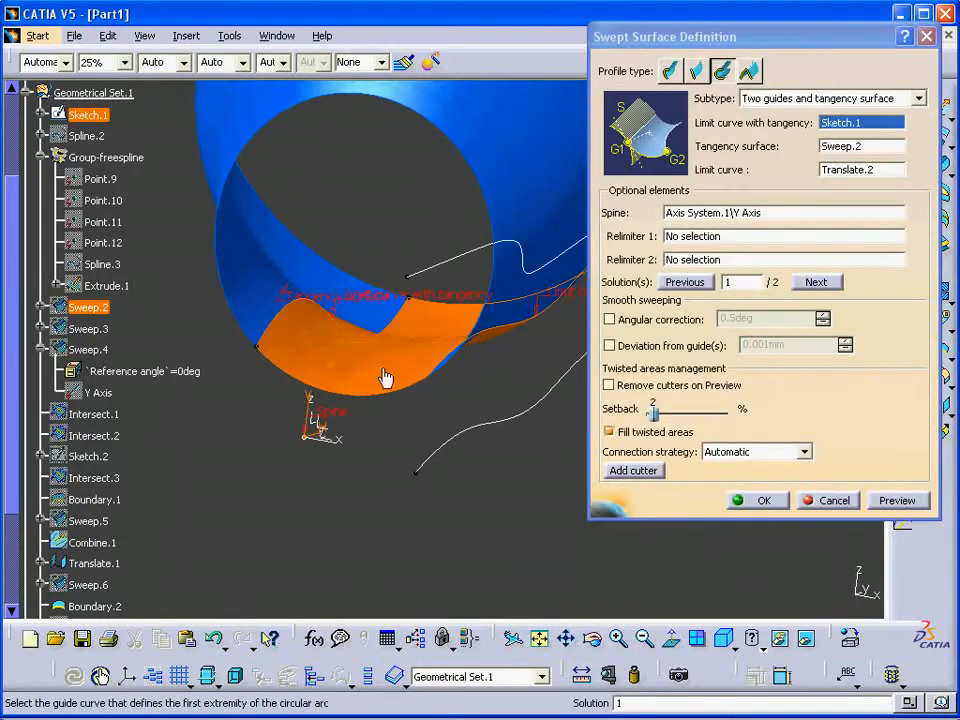
left_click(825, 98)
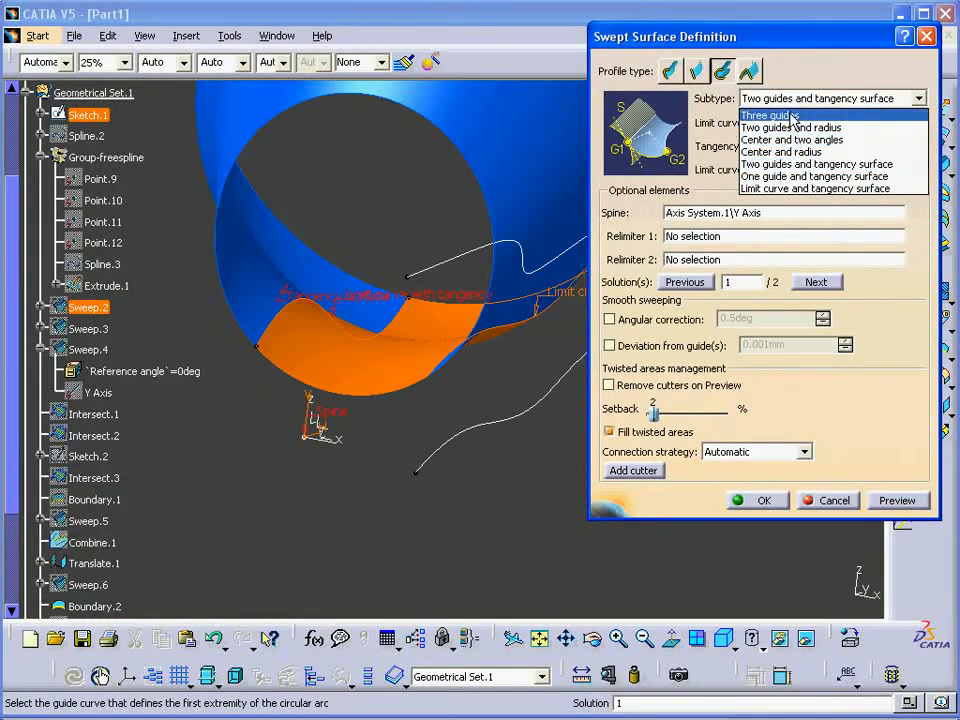
left_click(792, 116)
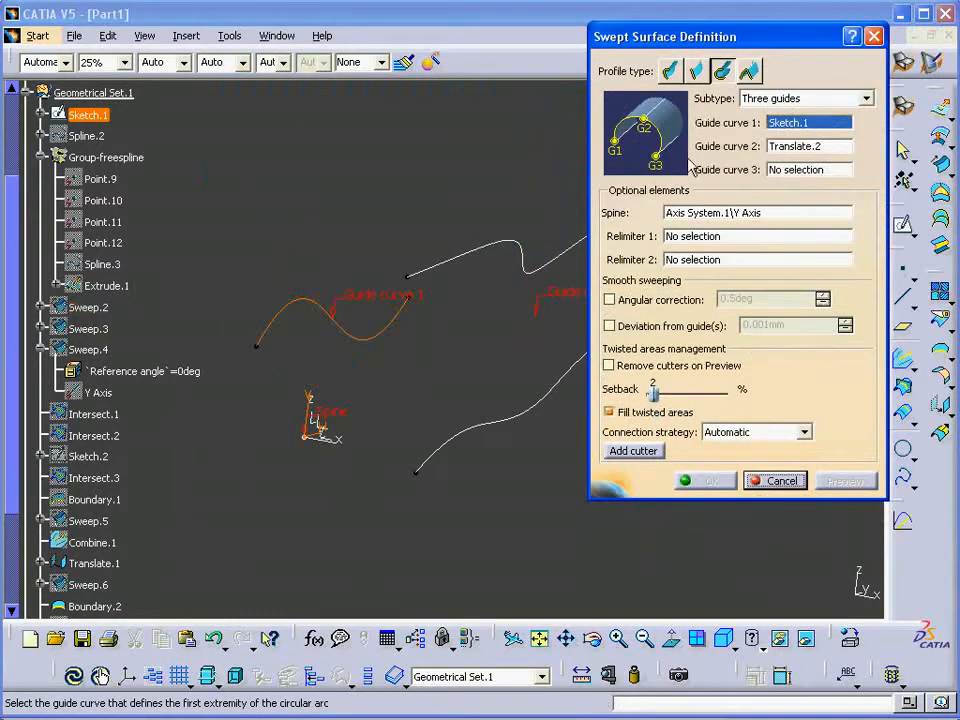
middle_click_drag(392, 183, 420, 240)
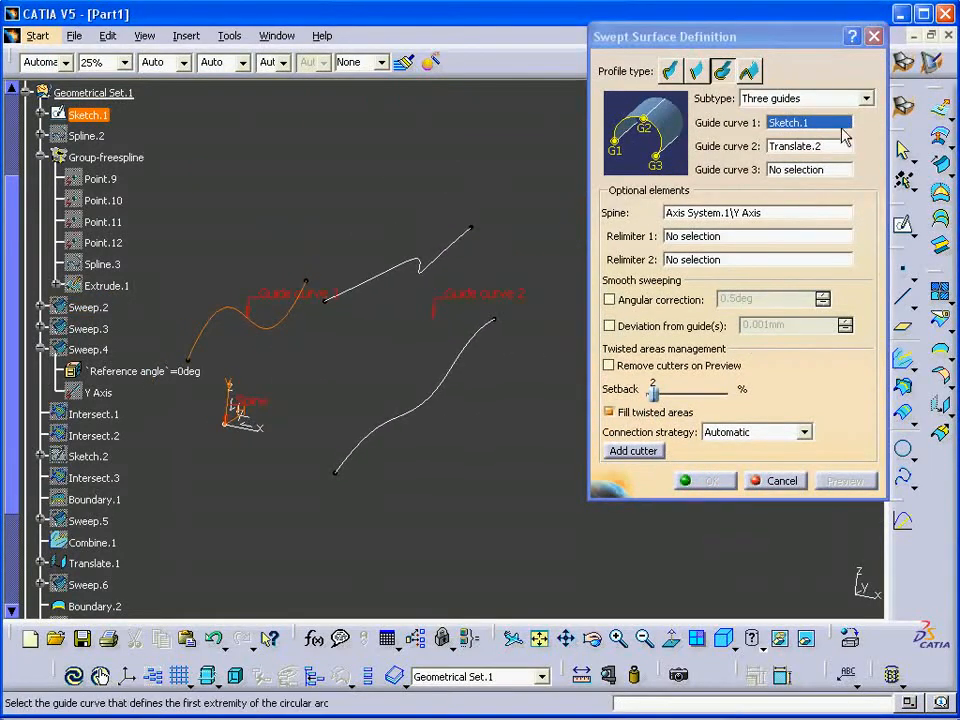
left_click(801, 148)
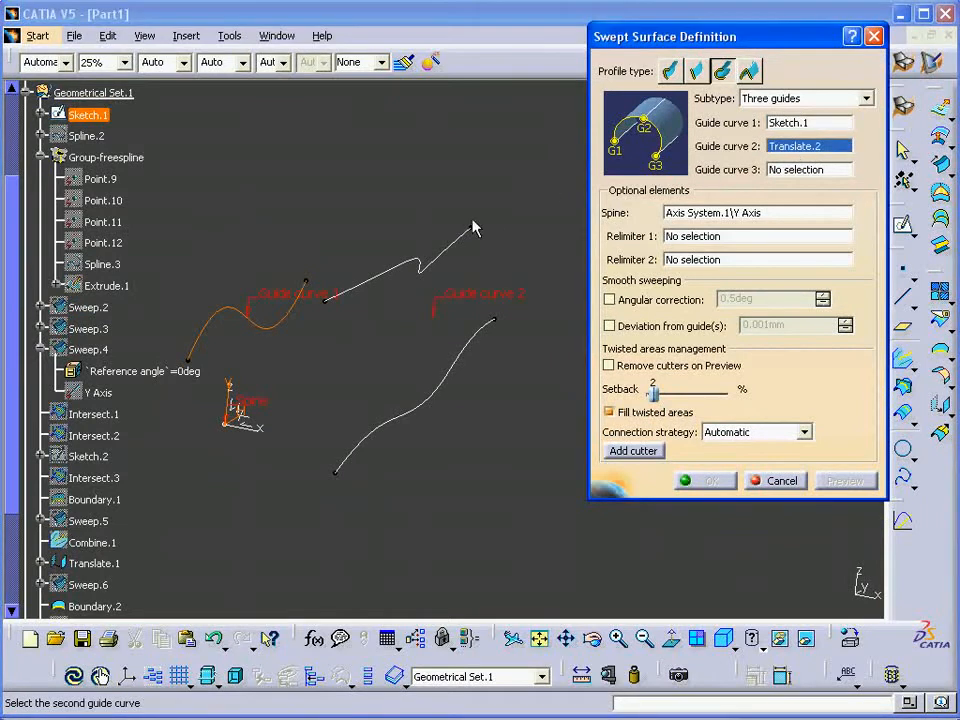
left_click(474, 236)
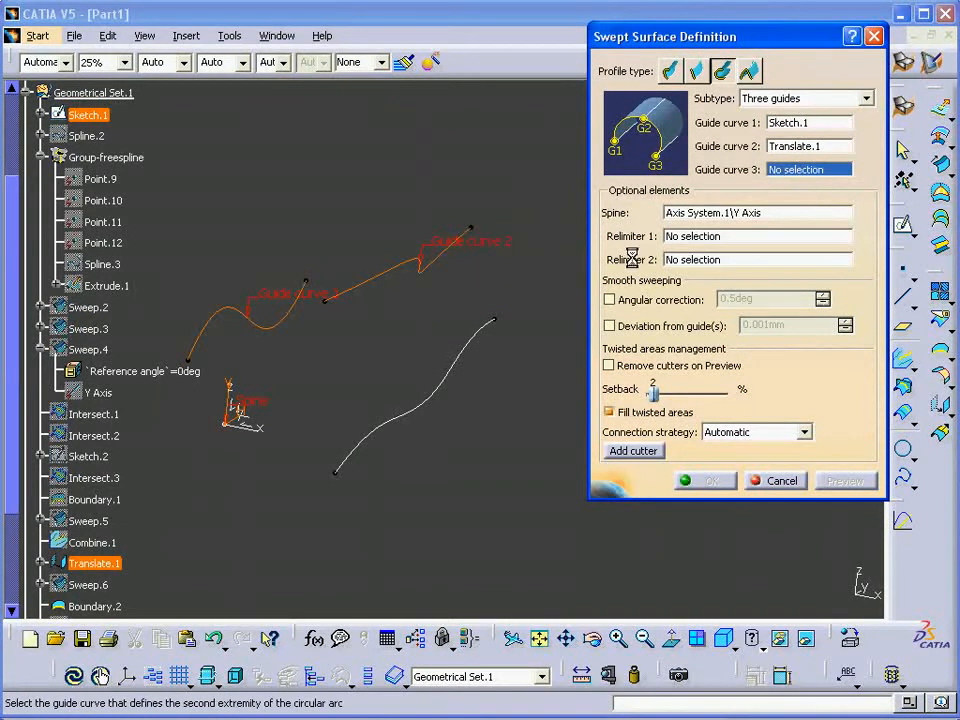
left_click(495, 328)
left_click(866, 481)
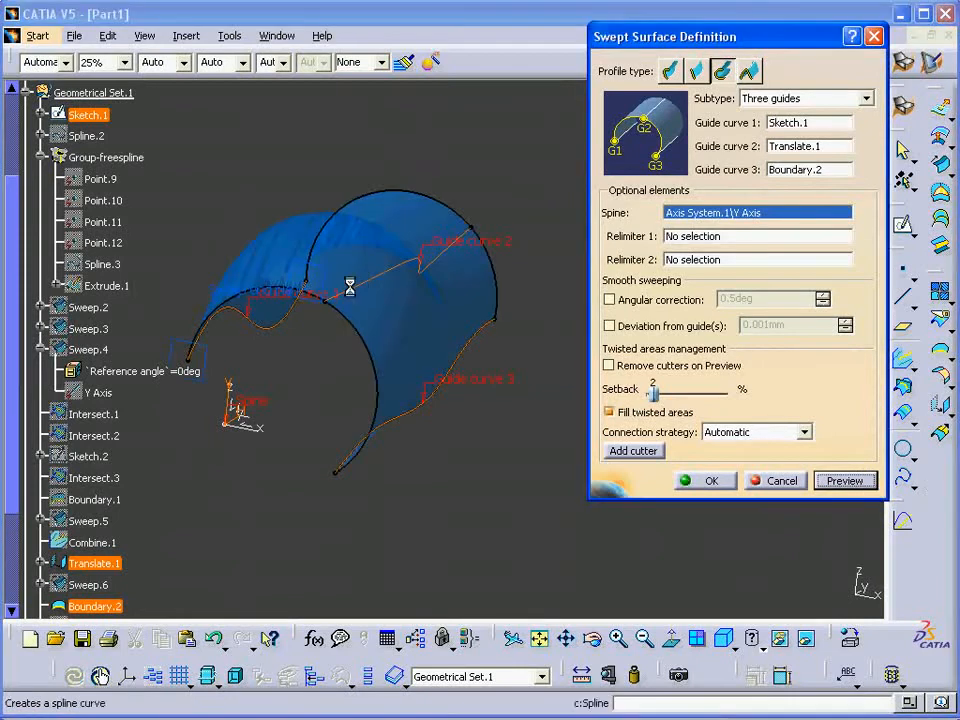
middle_click_drag(437, 343, 410, 370)
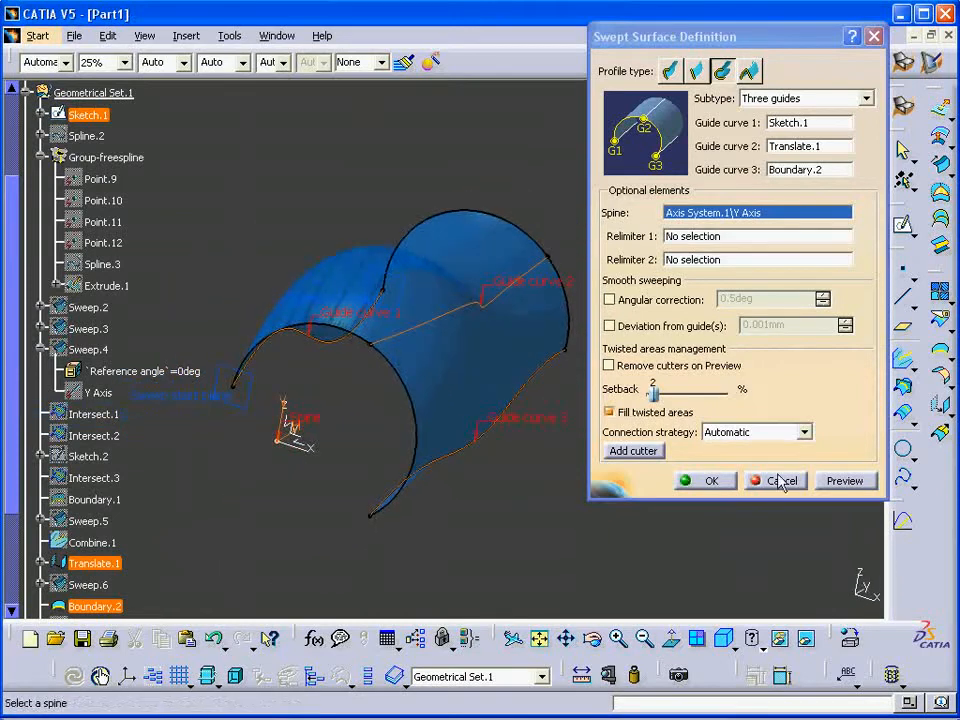
left_click(781, 481)
middle_click_drag(500, 480, 517, 446)
middle_click_drag(600, 294, 519, 335)
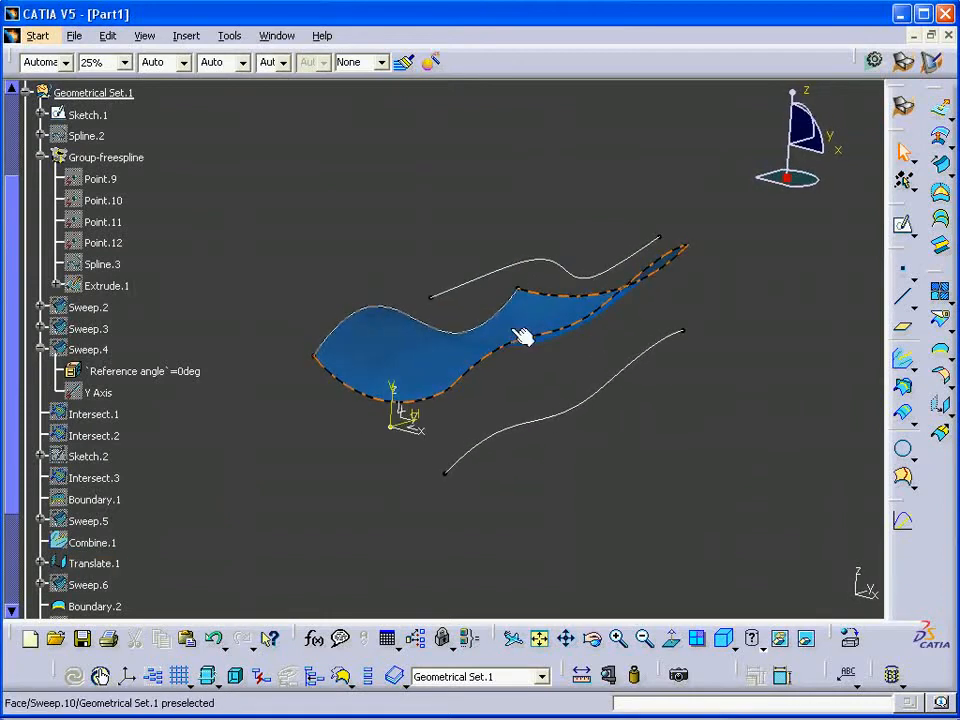
mouse_move(581, 364)
middle_mouse_down()
mouse_move(553, 343)
mouse_move(583, 356)
mouse_move(596, 330)
mouse_move(570, 315)
mouse_move(634, 298)
middle_mouse_up()
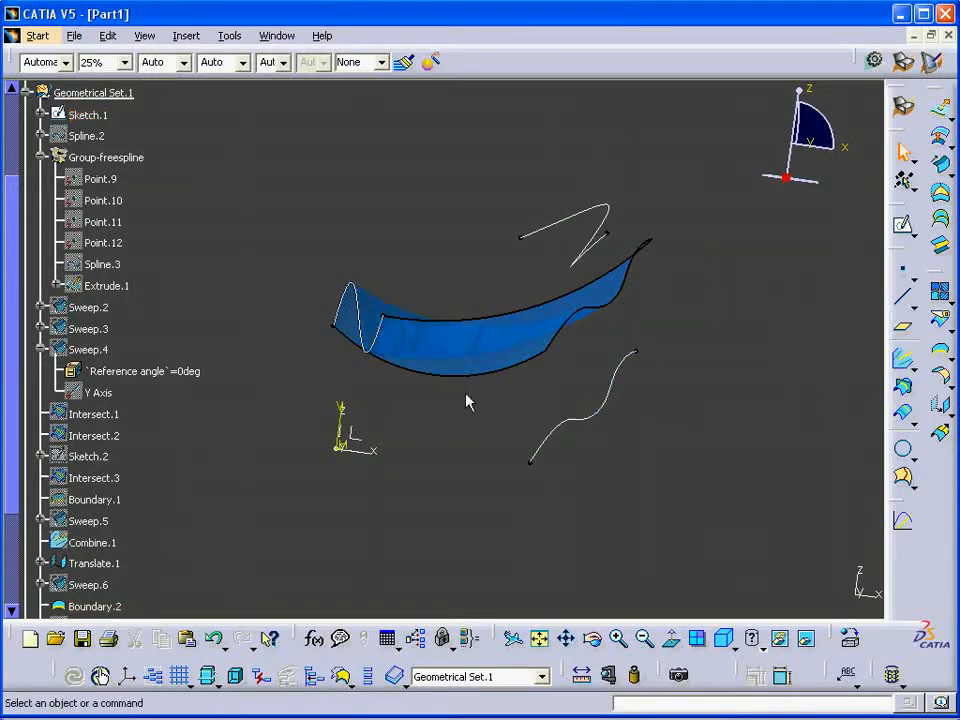
middle_click_drag(397, 395, 499, 375)
middle_click_drag(576, 405, 691, 359)
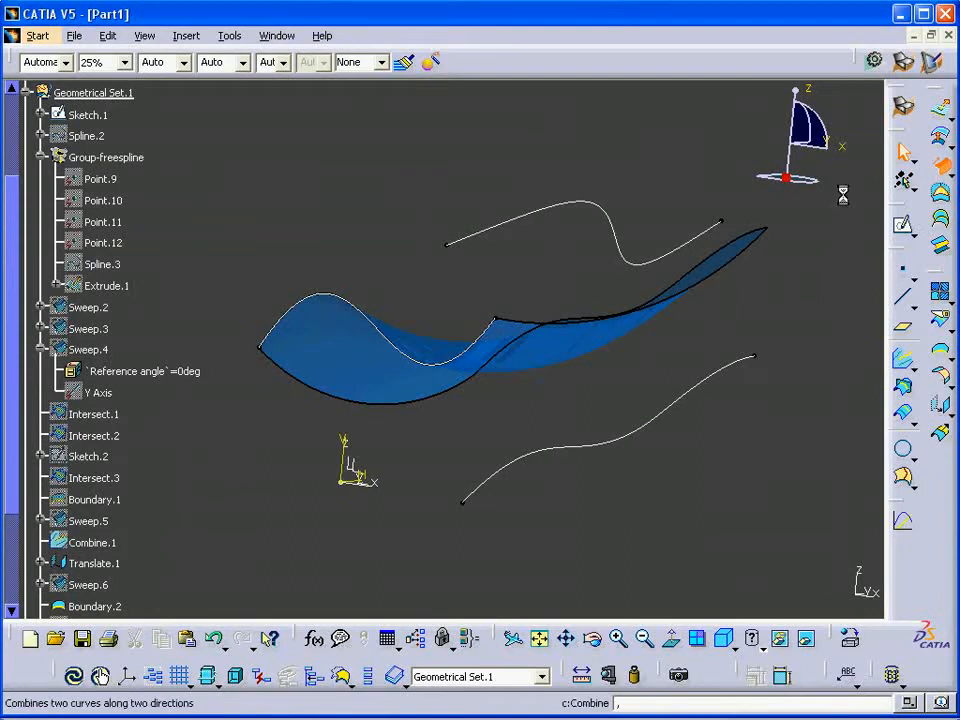
- Try to create a circular Two guides and radius sweep between Sketch.1 and Boundary.2 with a 50 mm radius
left_click(940, 164)
left_click(729, 72)
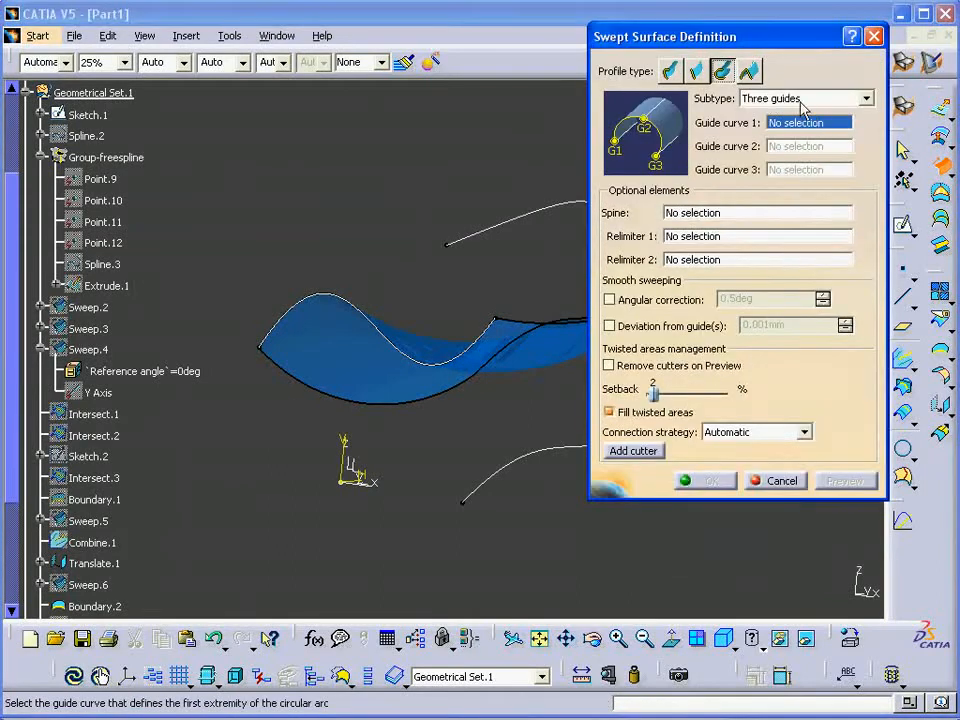
left_click(806, 104)
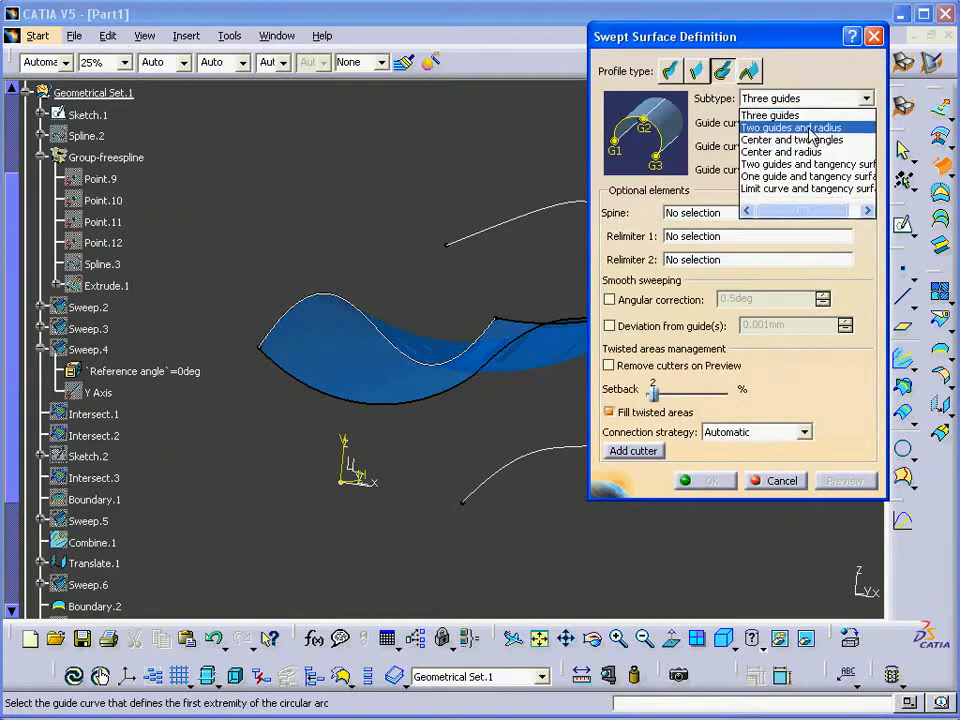
left_click(790, 127)
left_click(308, 303)
left_click(520, 462)
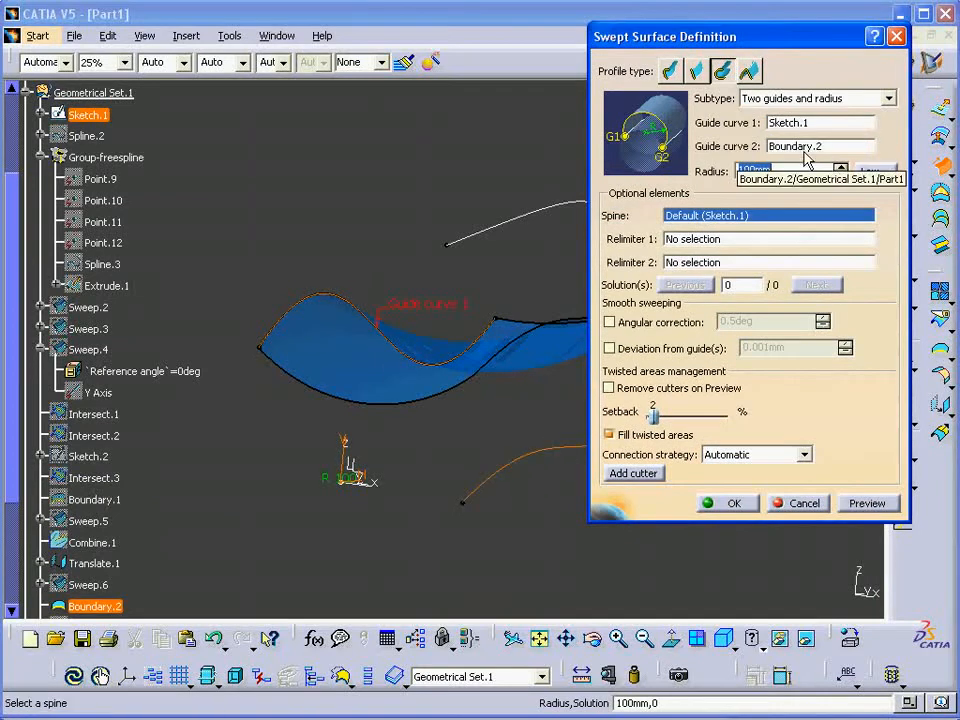
type("50")
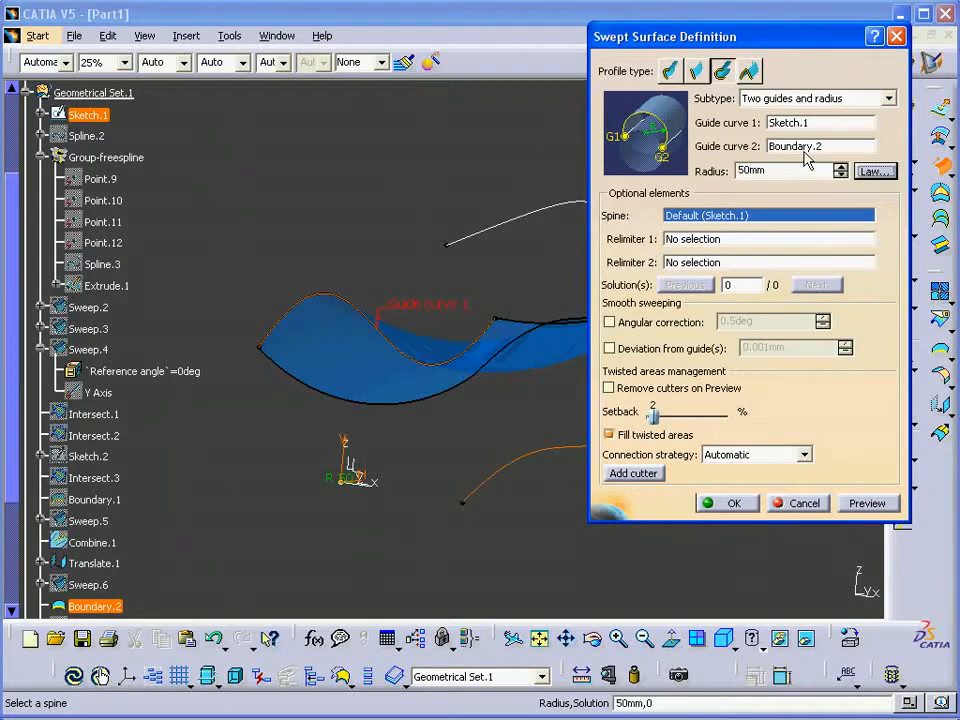
left_click(867, 503)
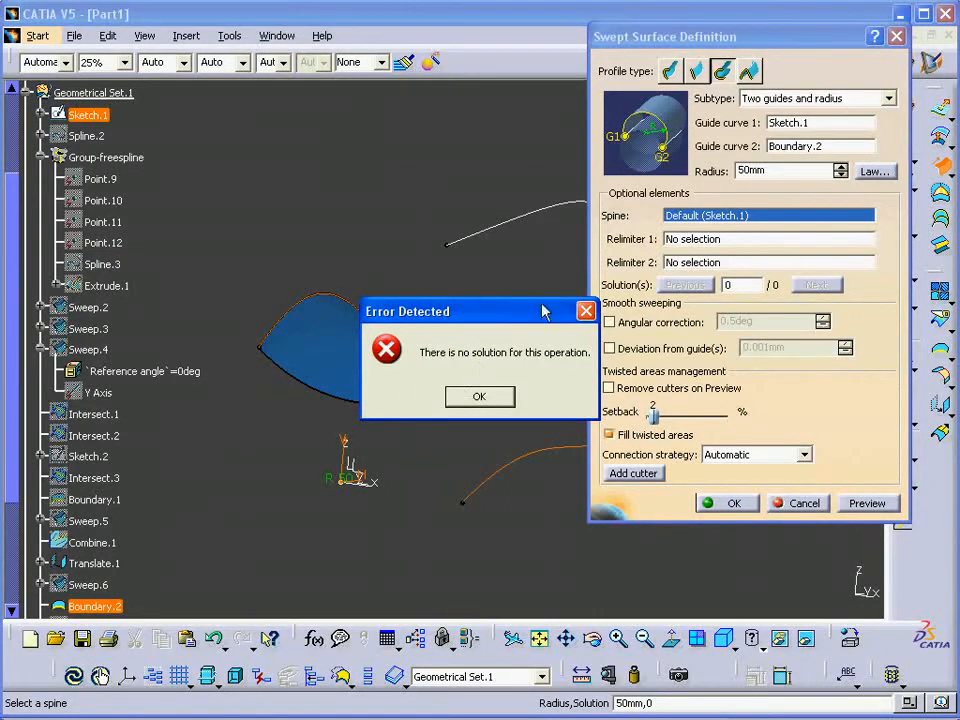
left_click(479, 396)
middle_click_drag(491, 328, 452, 390)
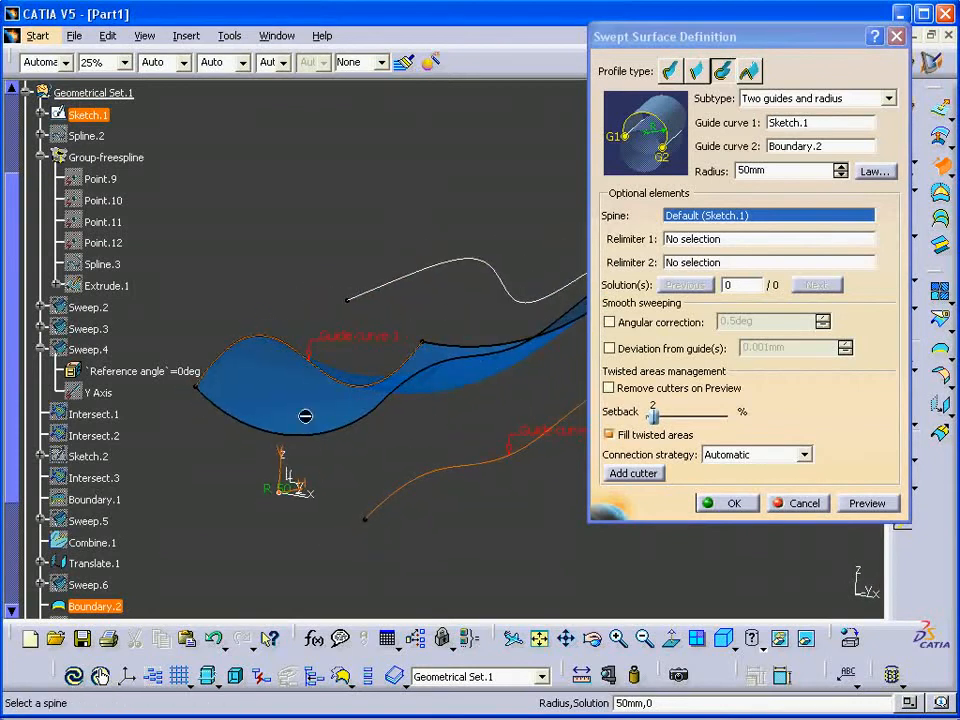
middle_click_drag(520, 385, 480, 450)
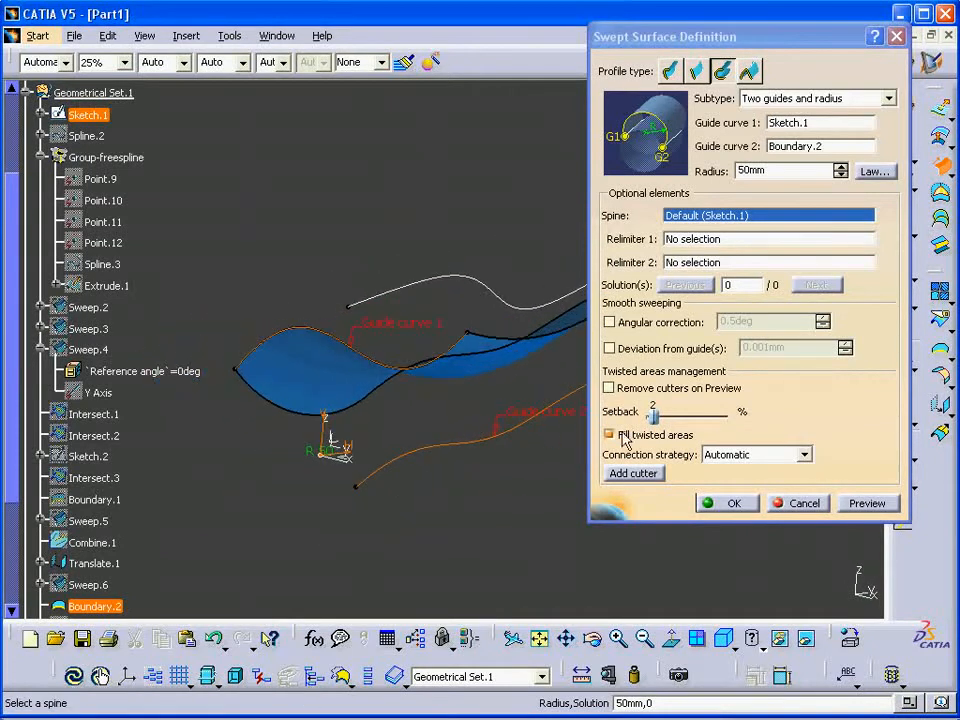
left_click(803, 503)
- Define a linear Two limits sweep with Sketch.1 and Boundary.2 as guide curves and preview it
middle_click_drag(567, 449, 533, 356)
middle_click_drag(548, 405, 590, 480)
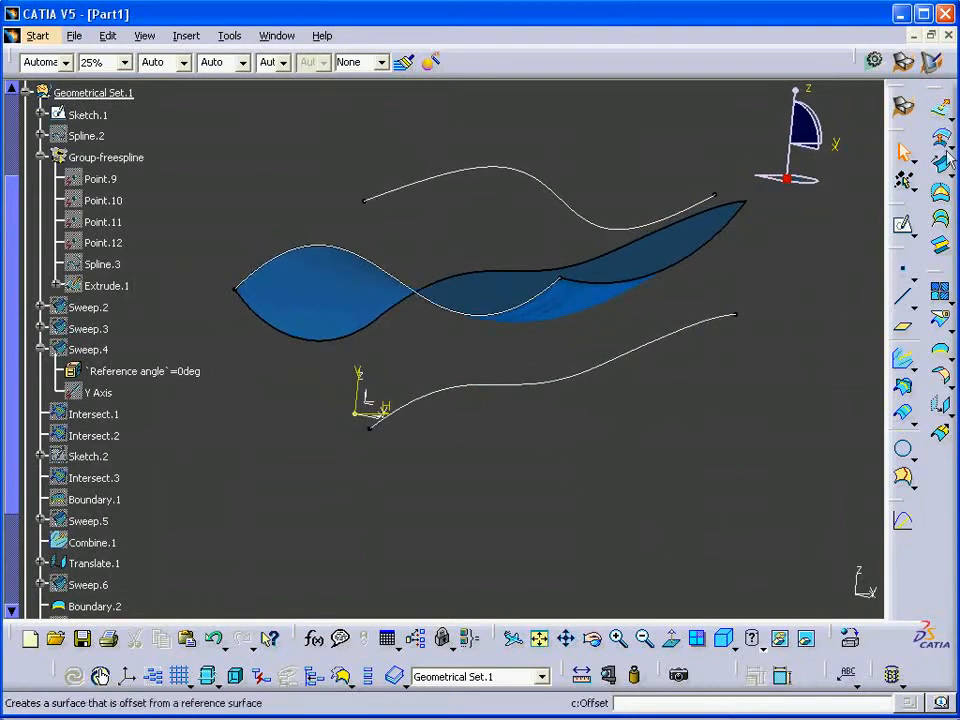
left_click(903, 357)
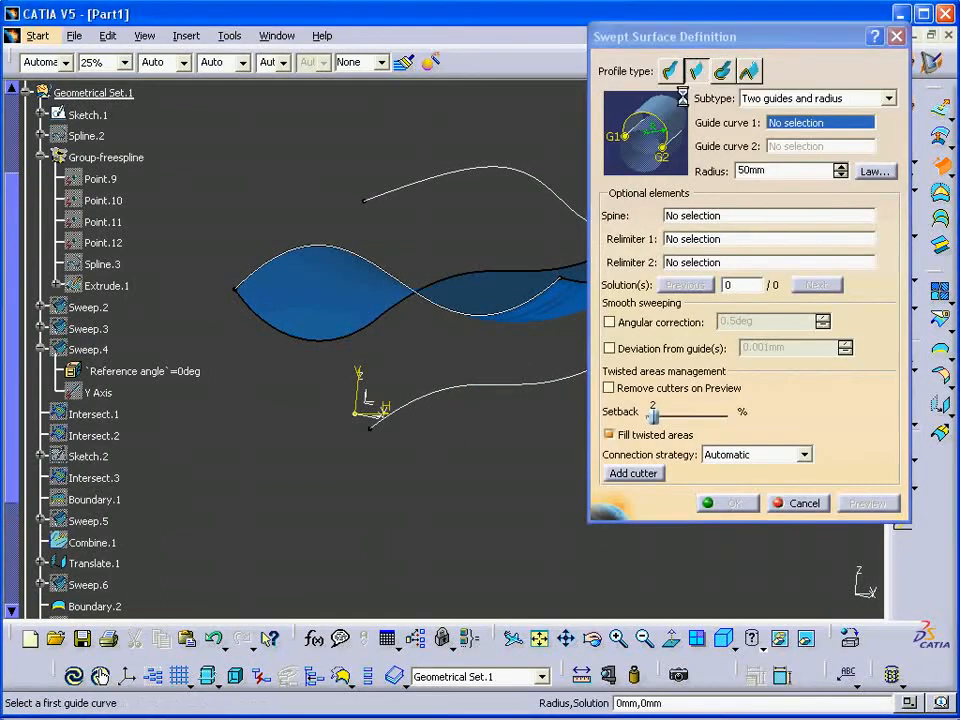
left_click(698, 68)
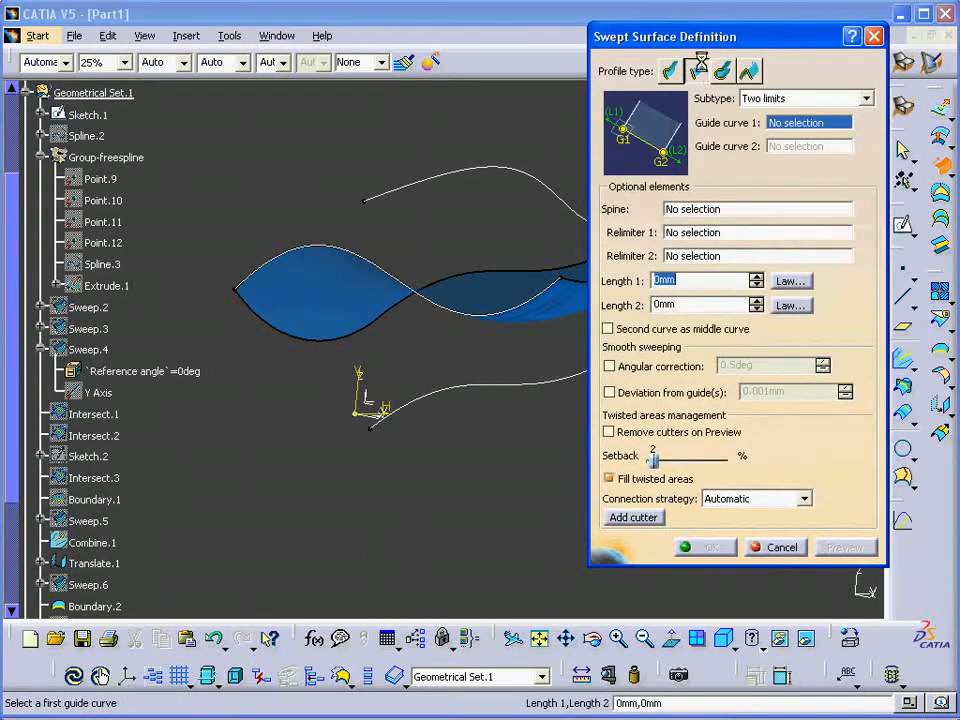
left_click(252, 272)
left_click(386, 413)
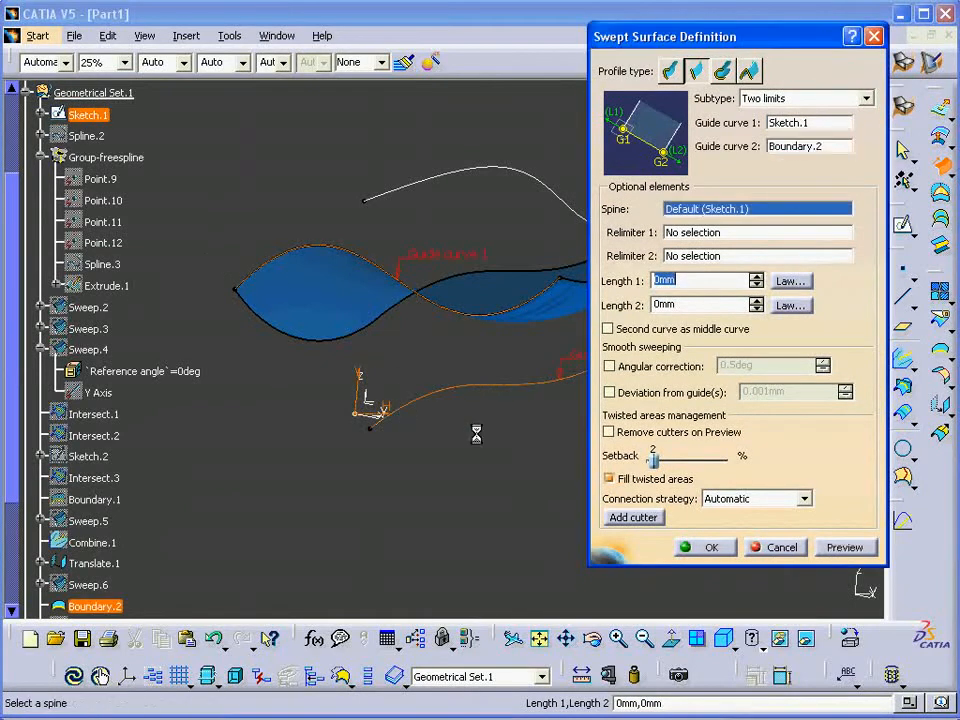
left_click(851, 550)
- Set the linear sweep's spine to the Y Axis and create the surface
middle_click_drag(426, 306, 420, 340)
right_click(707, 208)
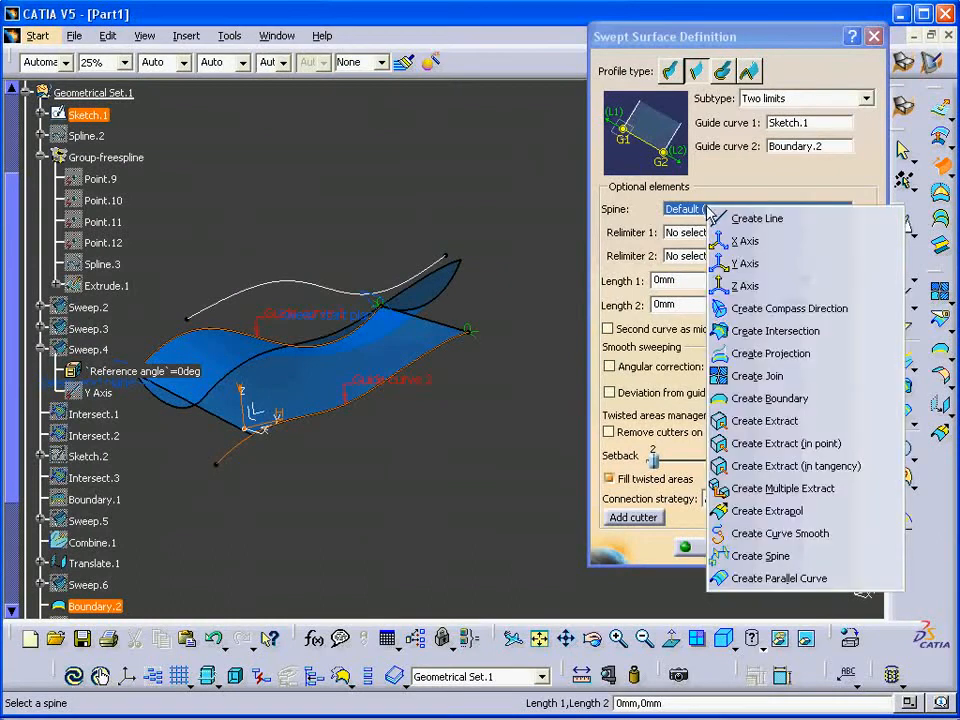
left_click(760, 264)
left_click(705, 546)
middle_click_drag(351, 345, 461, 360)
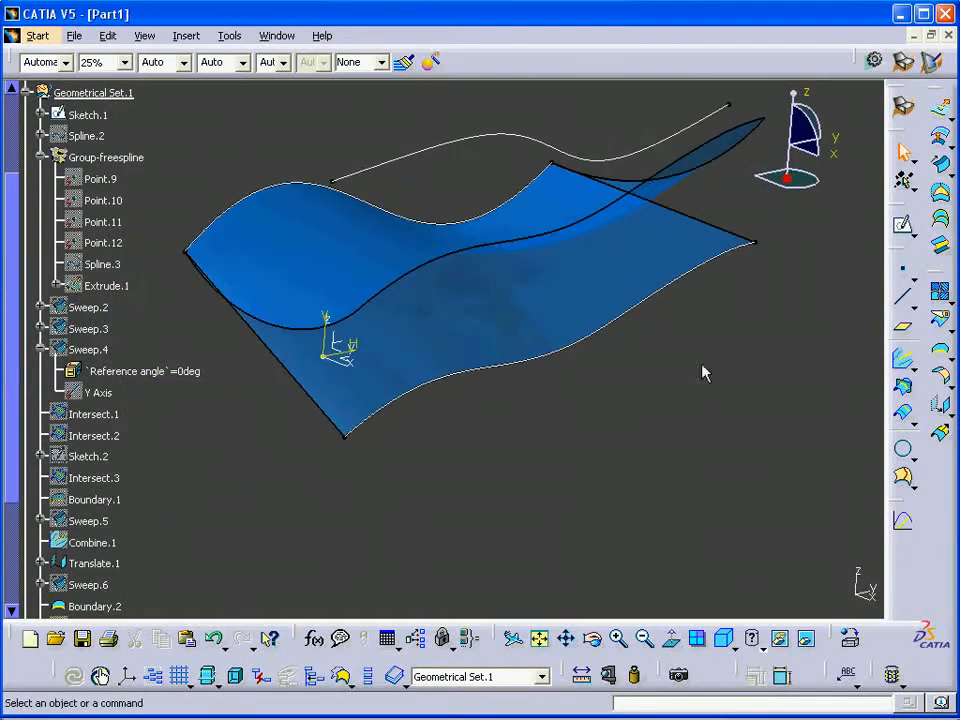
- Start an on-curve point about 45.5 mm along the linear sweep's straight end edge, using the Sketch.1 vertex as reference
left_click(907, 276)
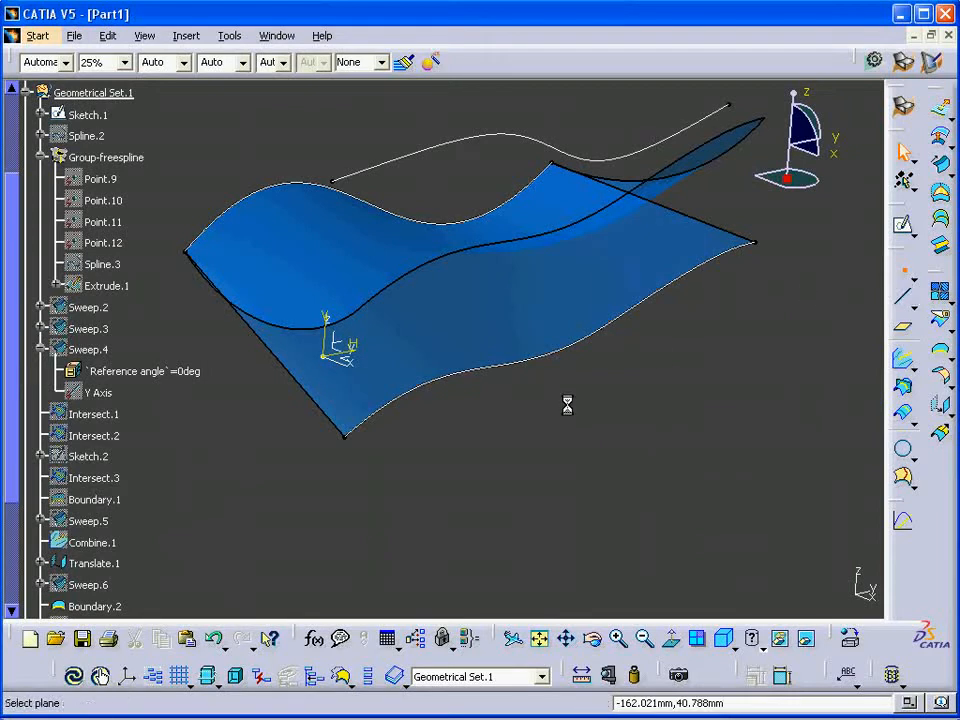
left_click(318, 405)
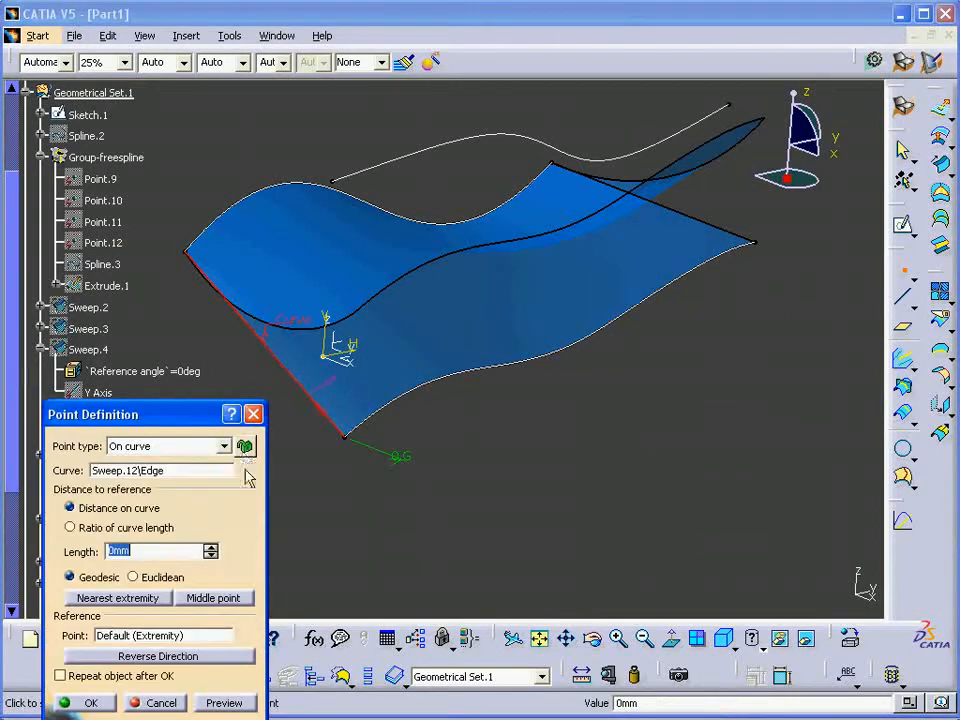
left_click_drag(140, 410, 720, 333)
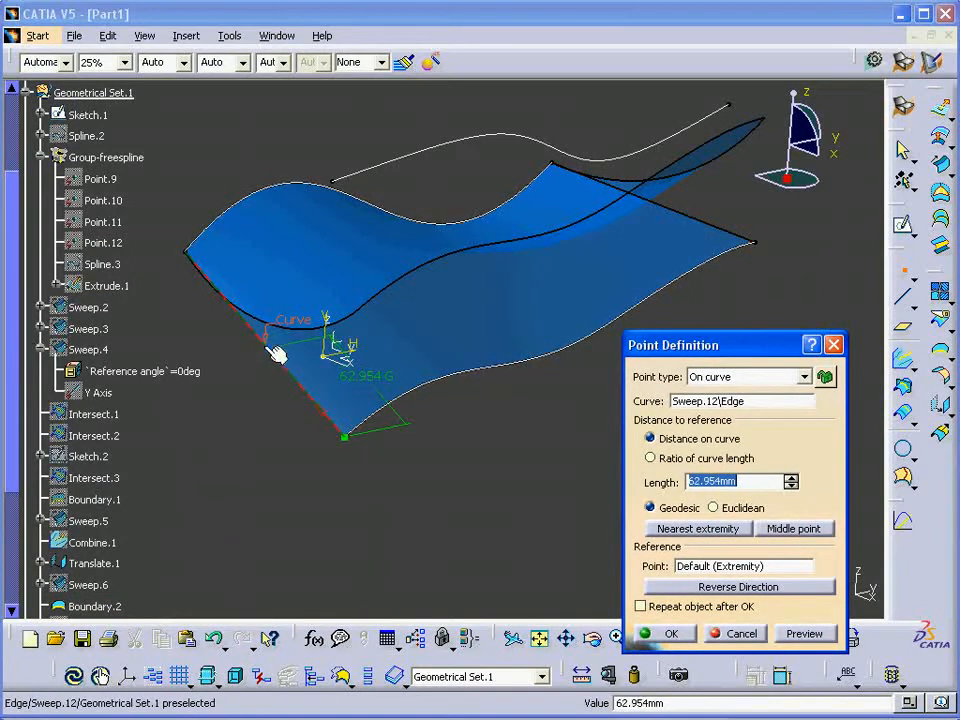
left_click(291, 374)
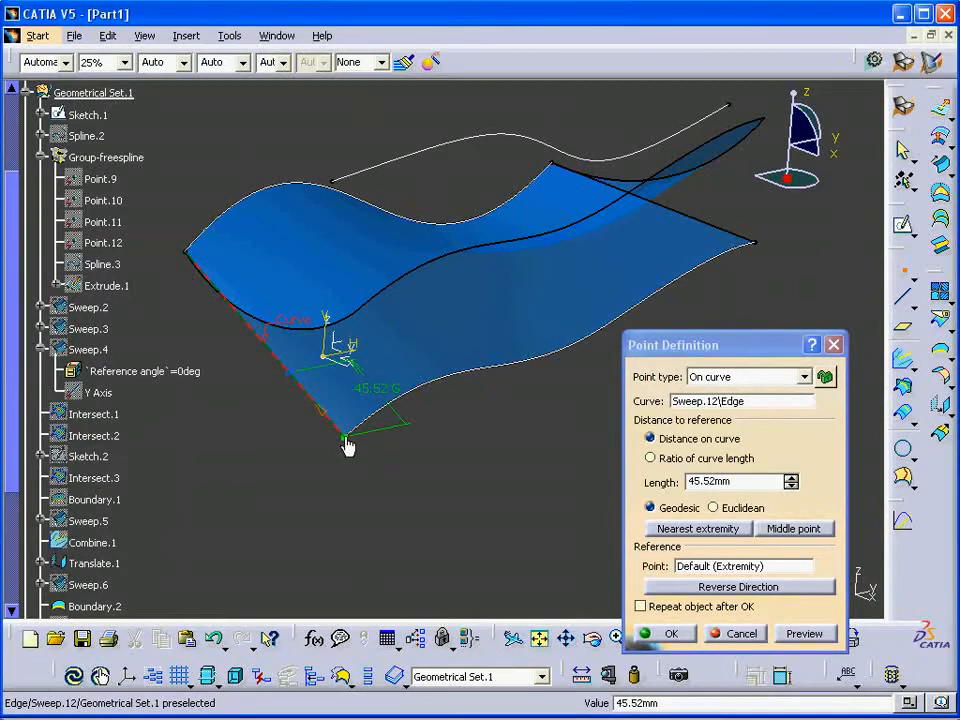
left_click(714, 567)
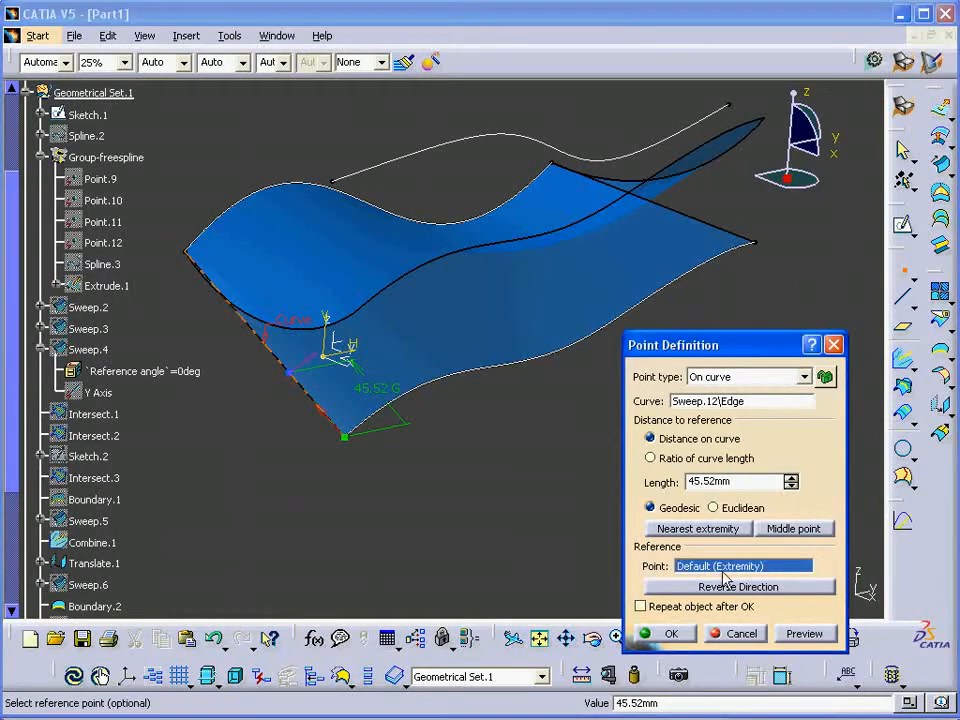
left_click(185, 251)
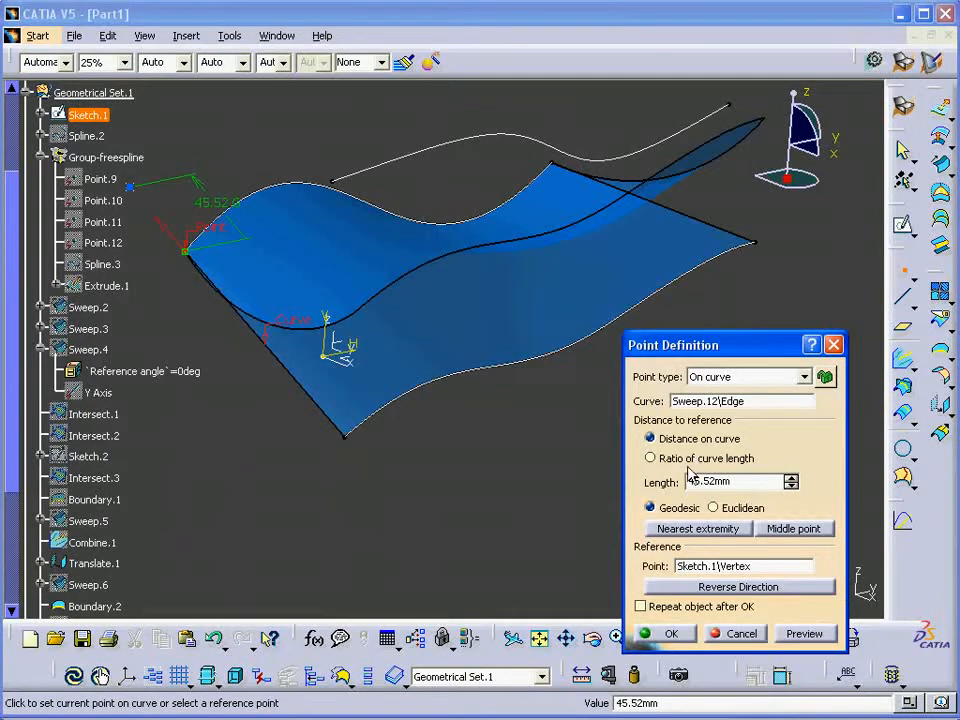
- Position the point at a curve length ratio of 0.5 with the Boundary.2 vertex as reference, and create it
left_click(651, 458)
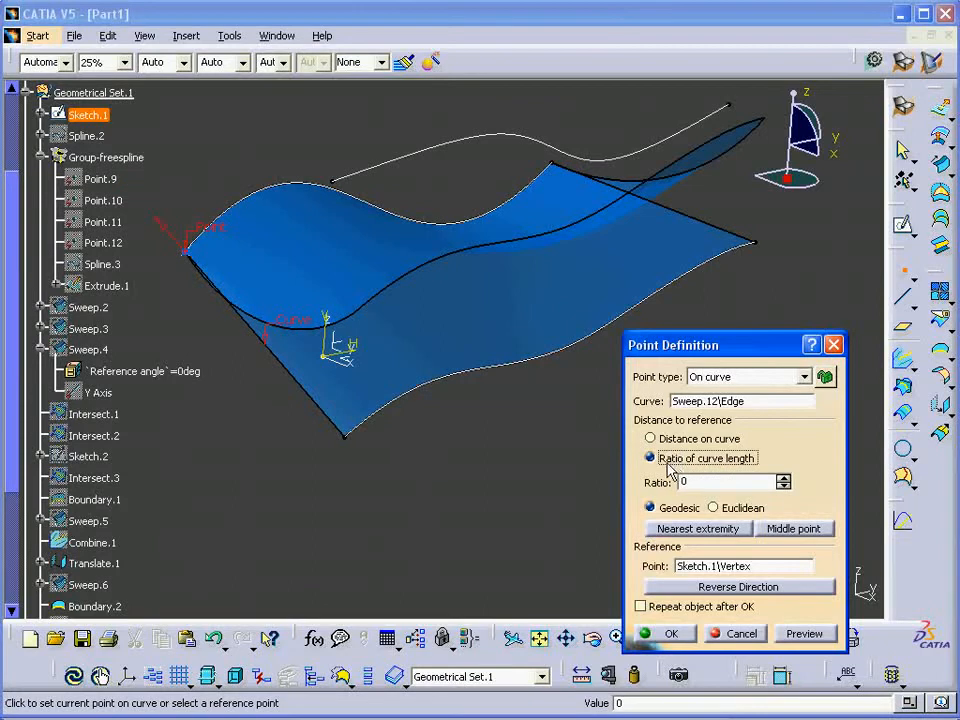
left_click_drag(706, 482, 609, 464)
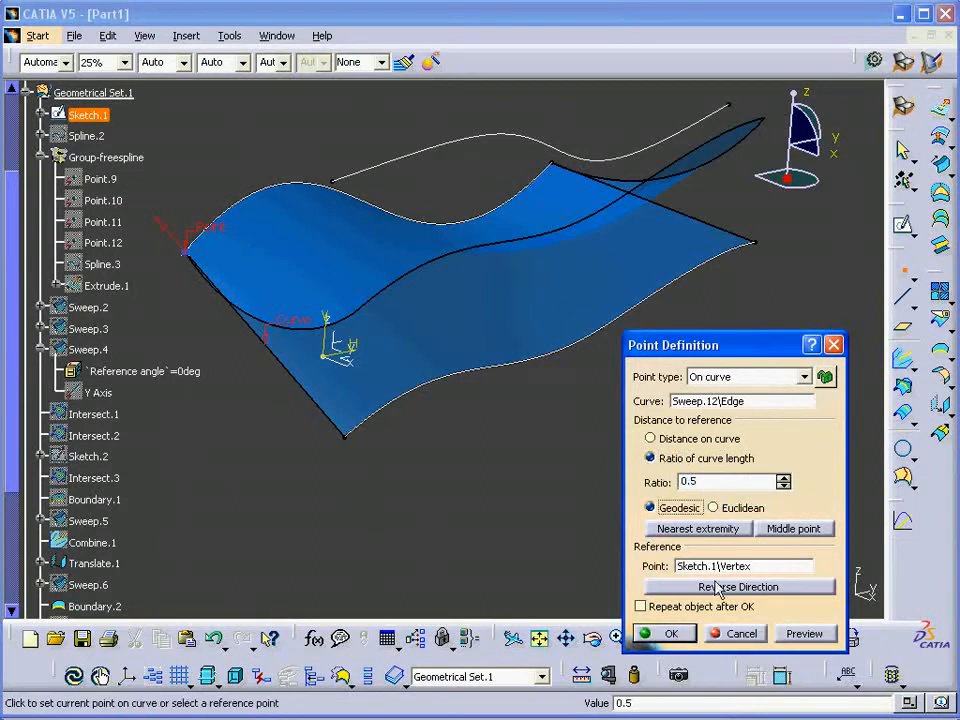
left_click(722, 567)
left_click(346, 438)
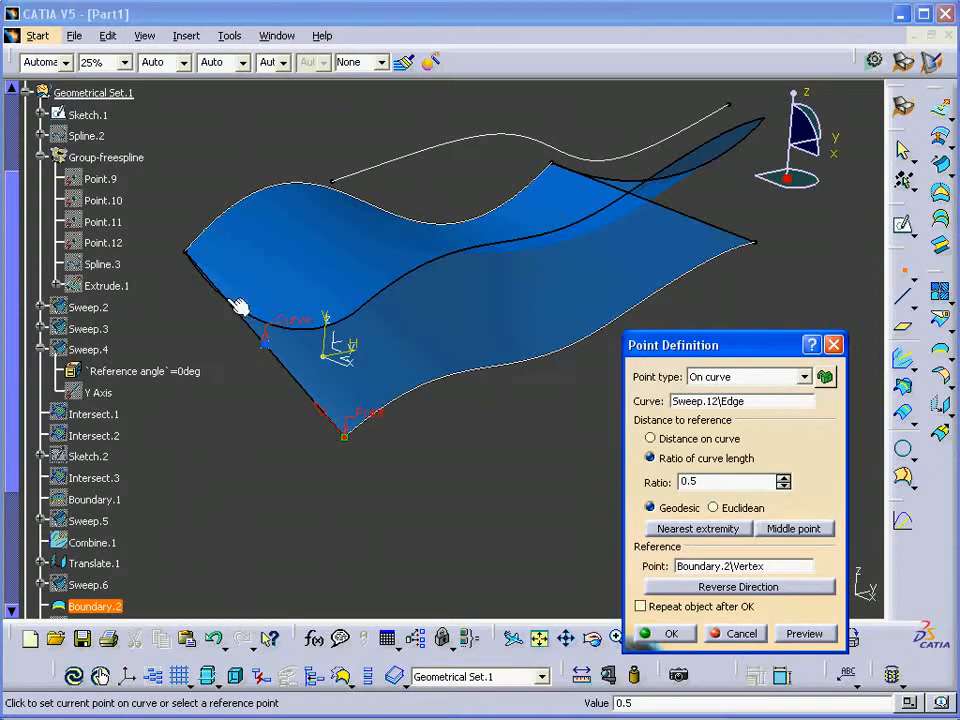
left_click(657, 633)
middle_click_drag(476, 452, 618, 441)
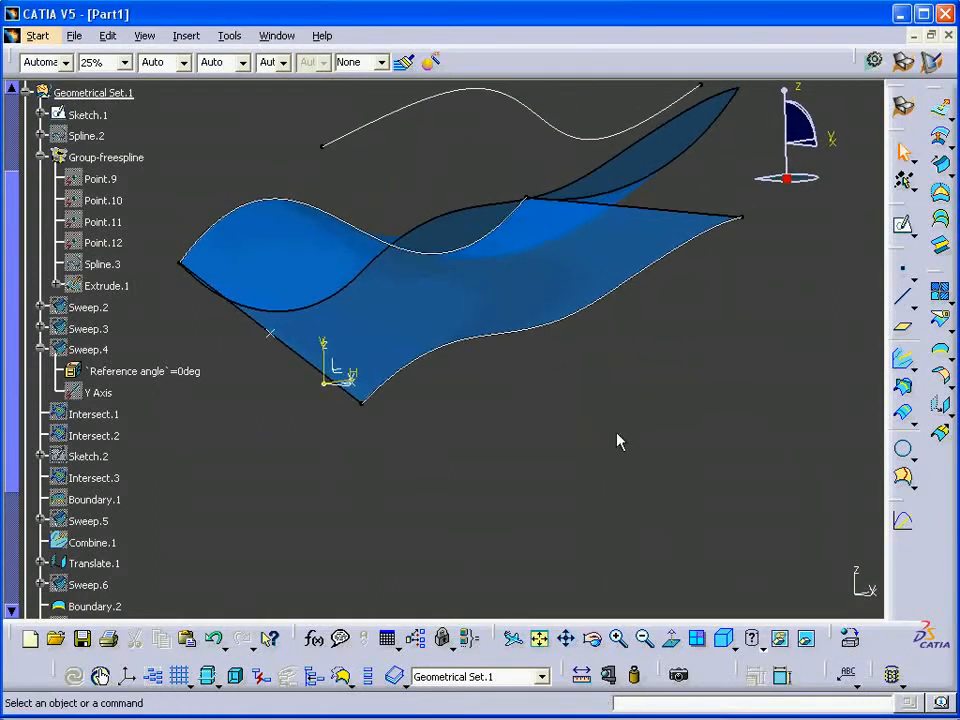
- Undock the Curves command set so it floats over the model area
left_click(912, 503)
left_click(937, 502)
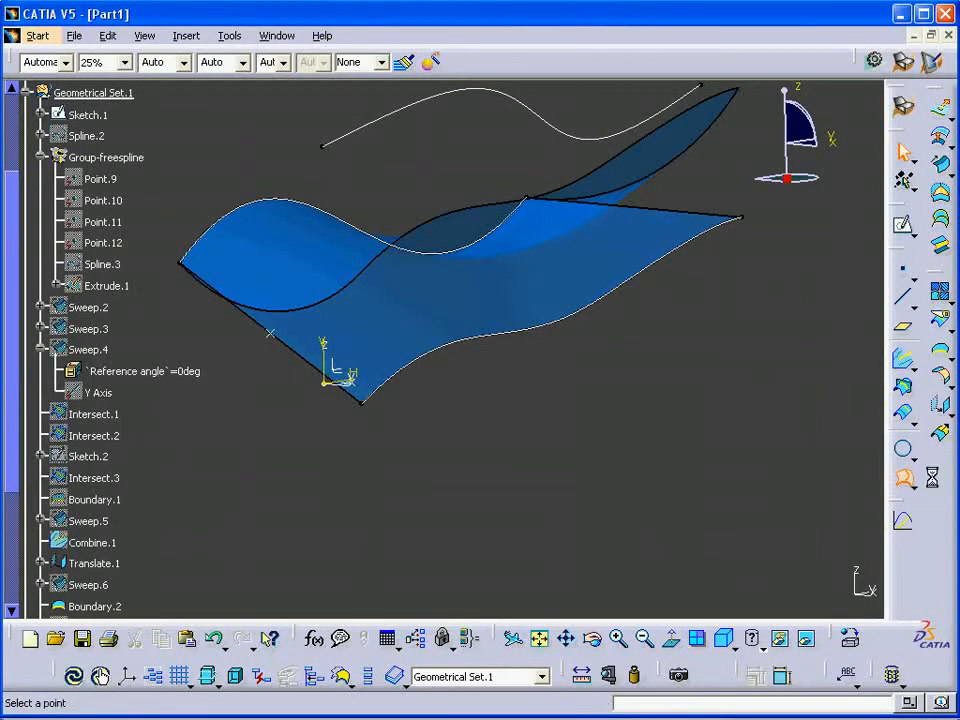
left_click(785, 399)
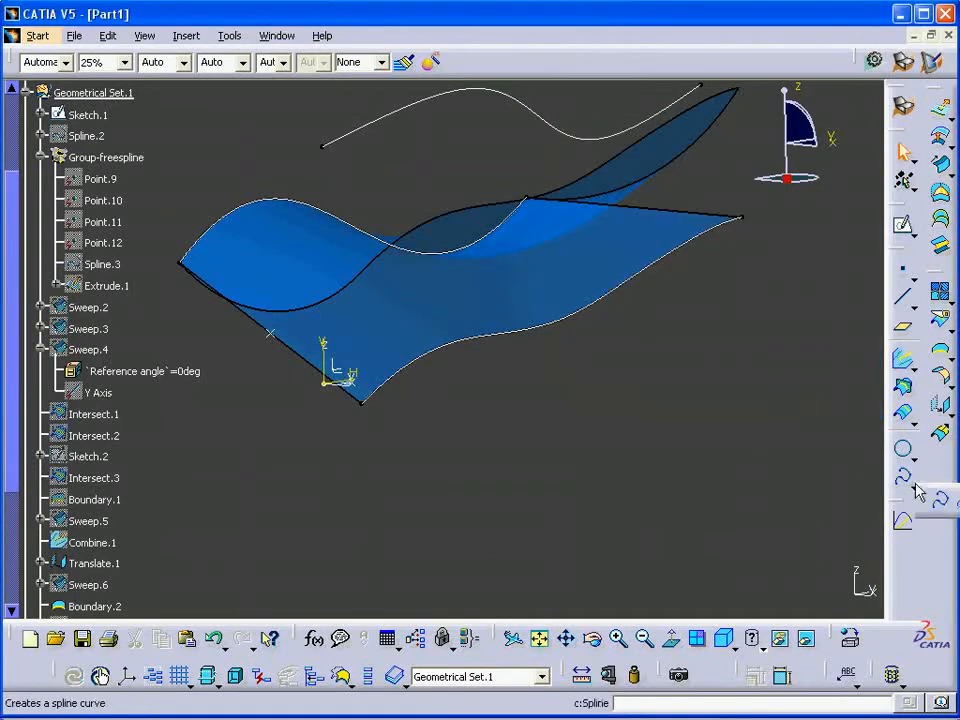
left_click_drag(926, 497, 724, 450)
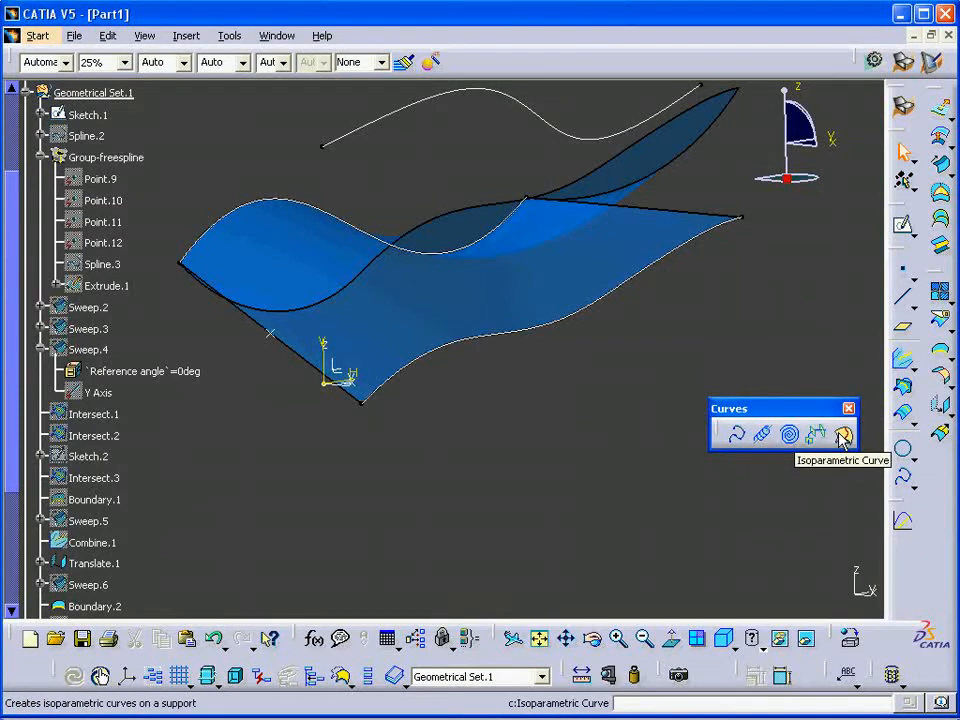
right_click(757, 62)
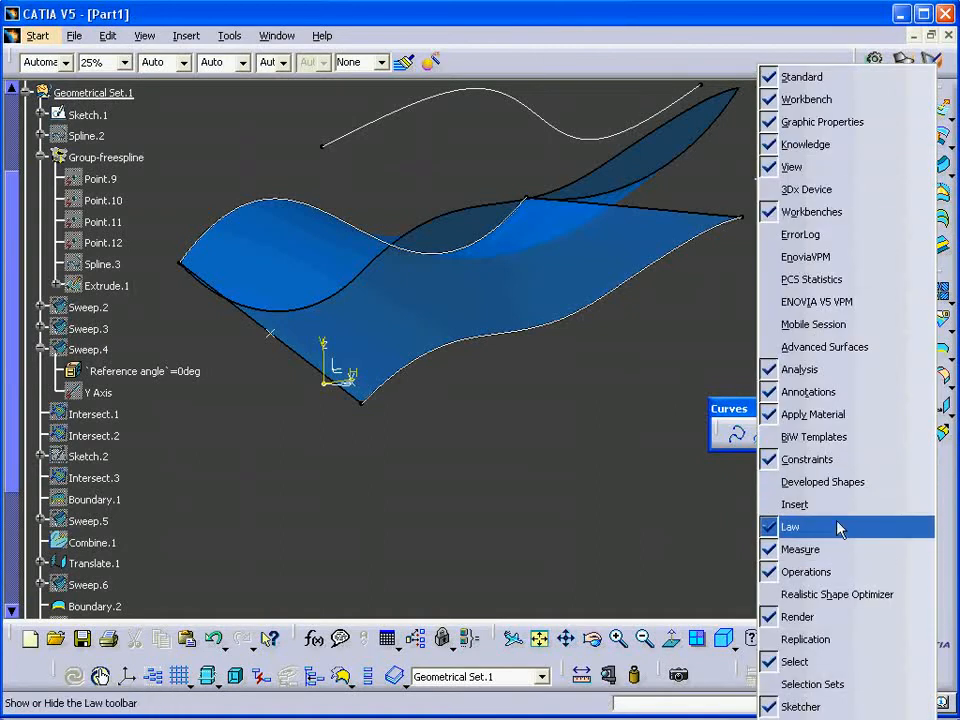
left_click(730, 570)
left_click_drag(808, 414, 782, 390)
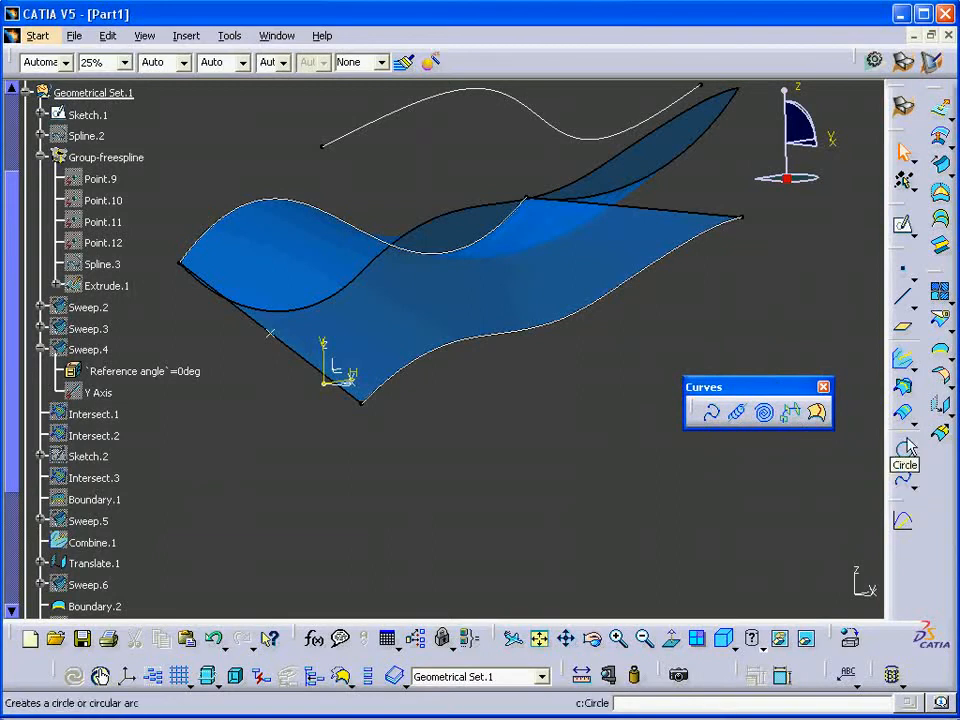
left_click(912, 488)
left_click_drag(911, 495, 712, 430)
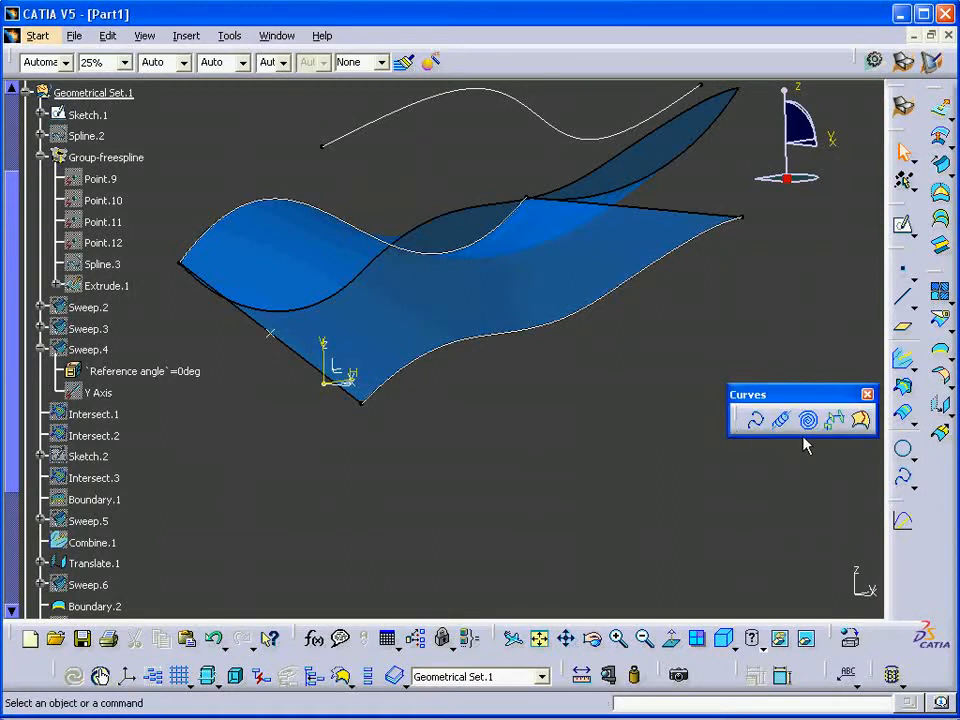
- Start an isoparametric curve on the linear sweep Sweep.12 through its edge midpoint Point.13, picking an initial direction on the surface
left_click(862, 422)
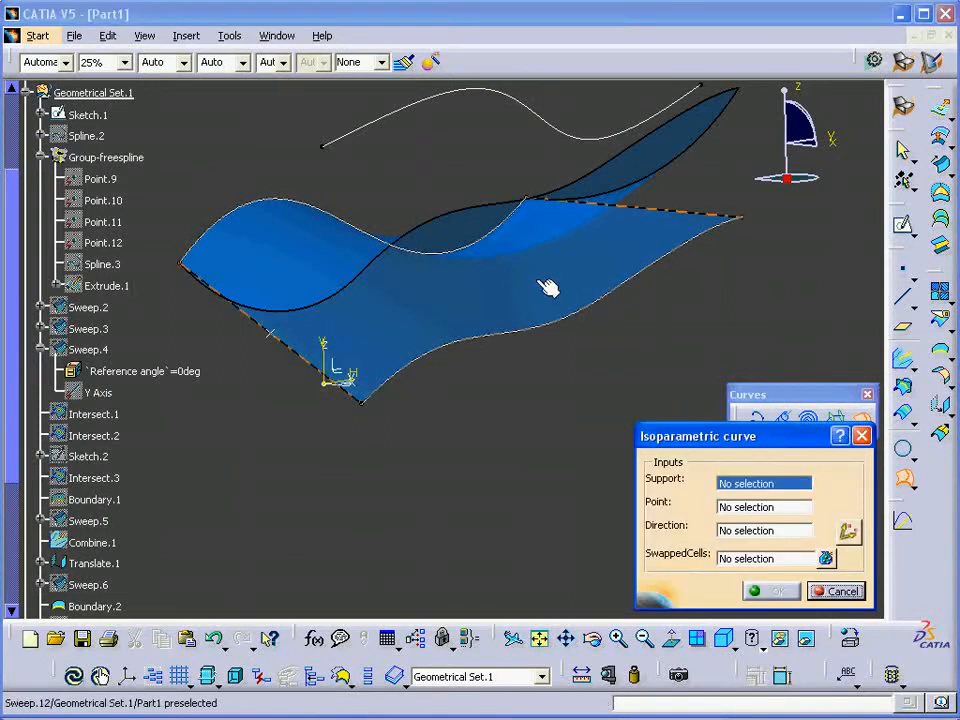
left_click(548, 287)
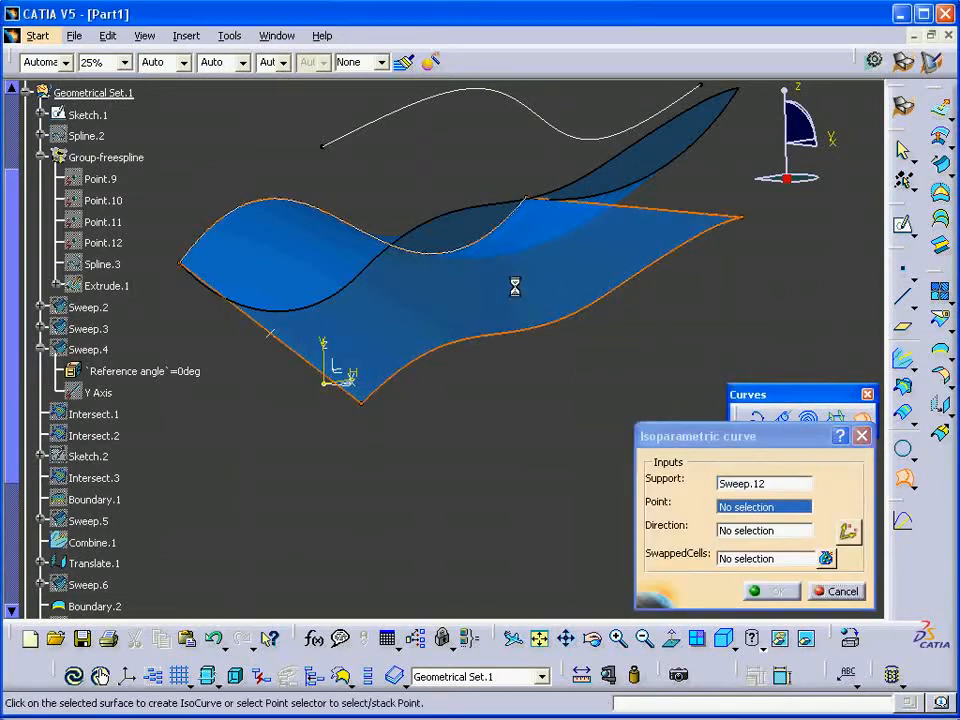
left_click(275, 334)
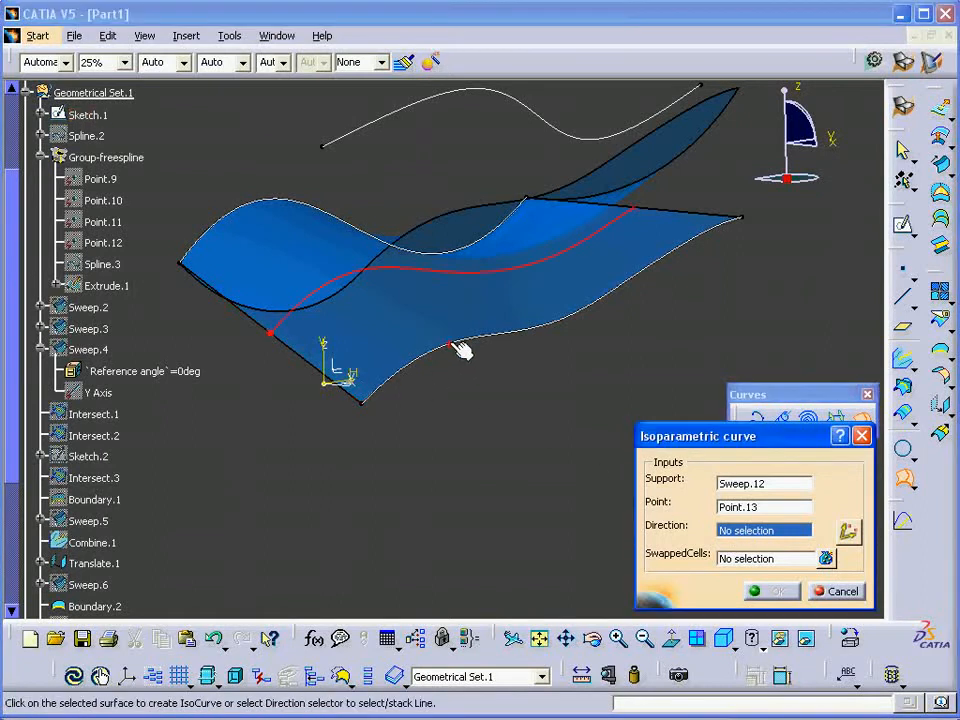
middle_click_drag(439, 358, 403, 409)
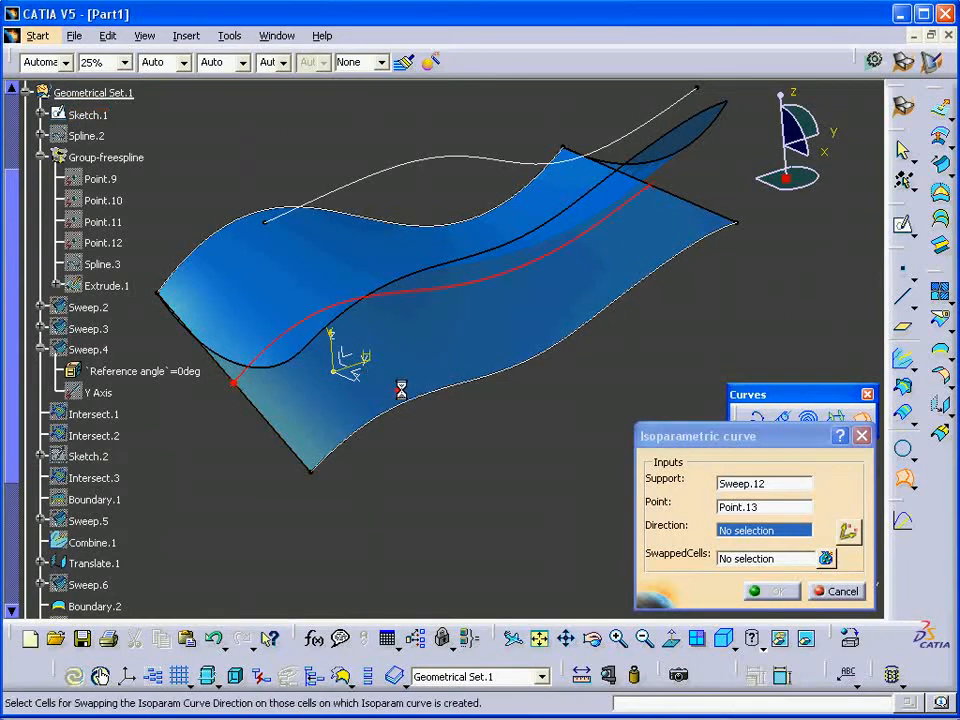
middle_click_drag(403, 371, 446, 392)
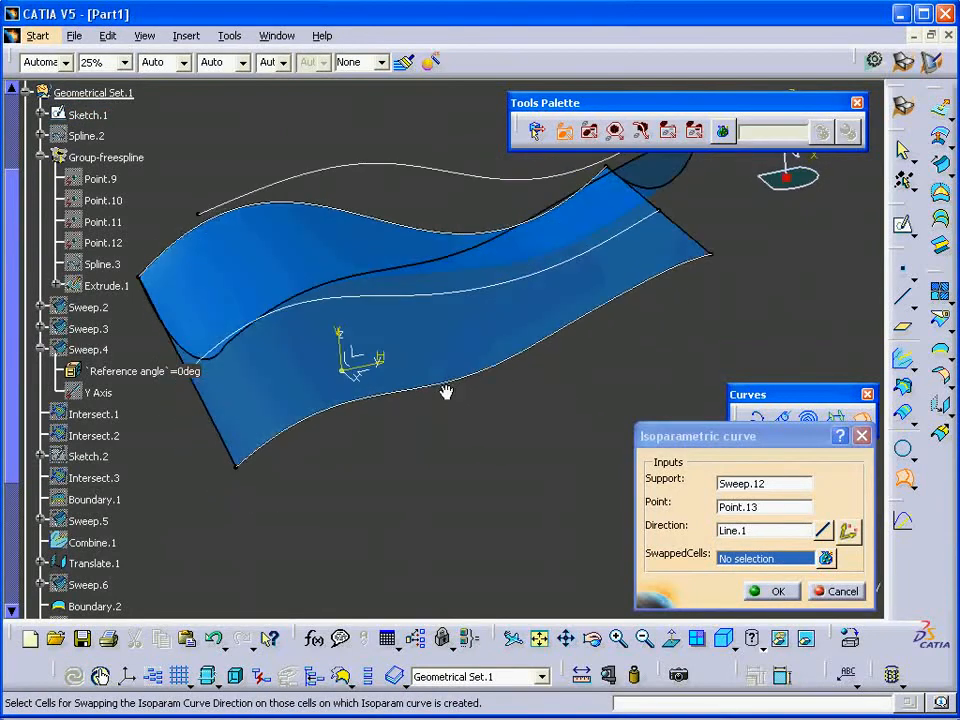
- Replace the isoparametric curve's direction with the axis system's Y Axis and create the curve
left_click(796, 530)
right_click(790, 536)
left_click(814, 542)
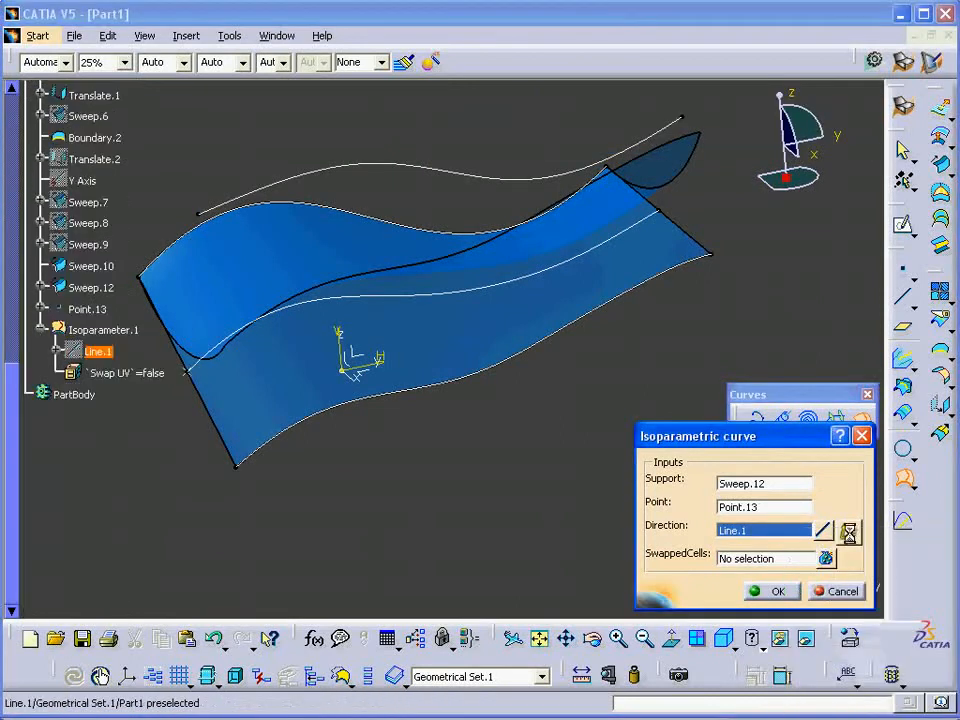
middle_click_drag(475, 444, 508, 491)
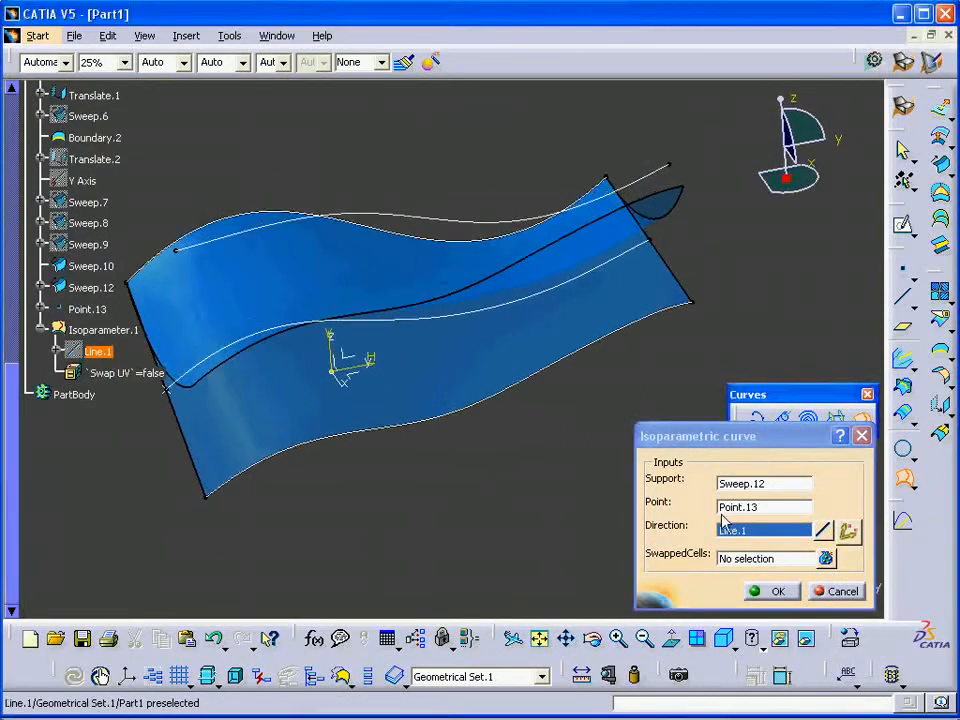
left_click(374, 362)
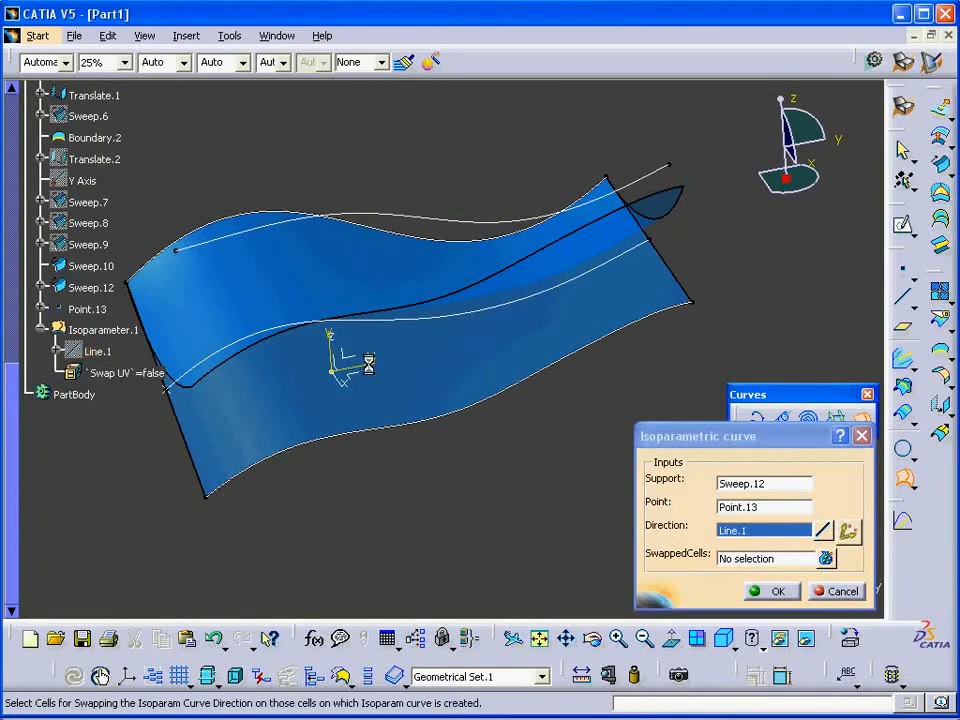
middle_click_drag(505, 480, 462, 469)
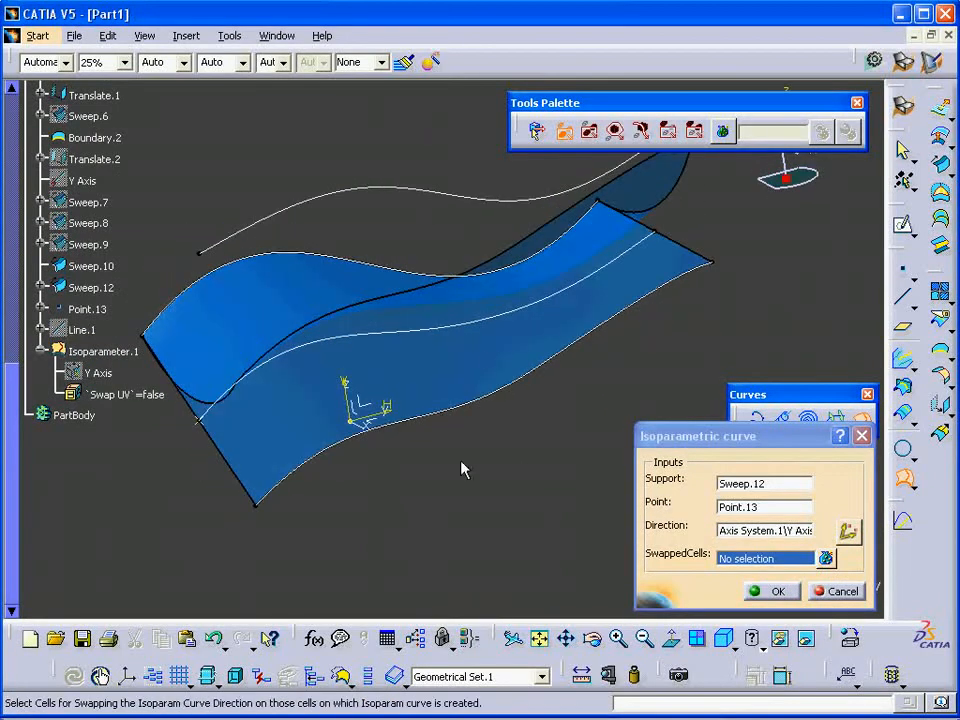
left_click(764, 592)
- Hide the linear sweep Sweep.12, leaving its isoparametric curve displayed
middle_click_drag(722, 568, 450, 461)
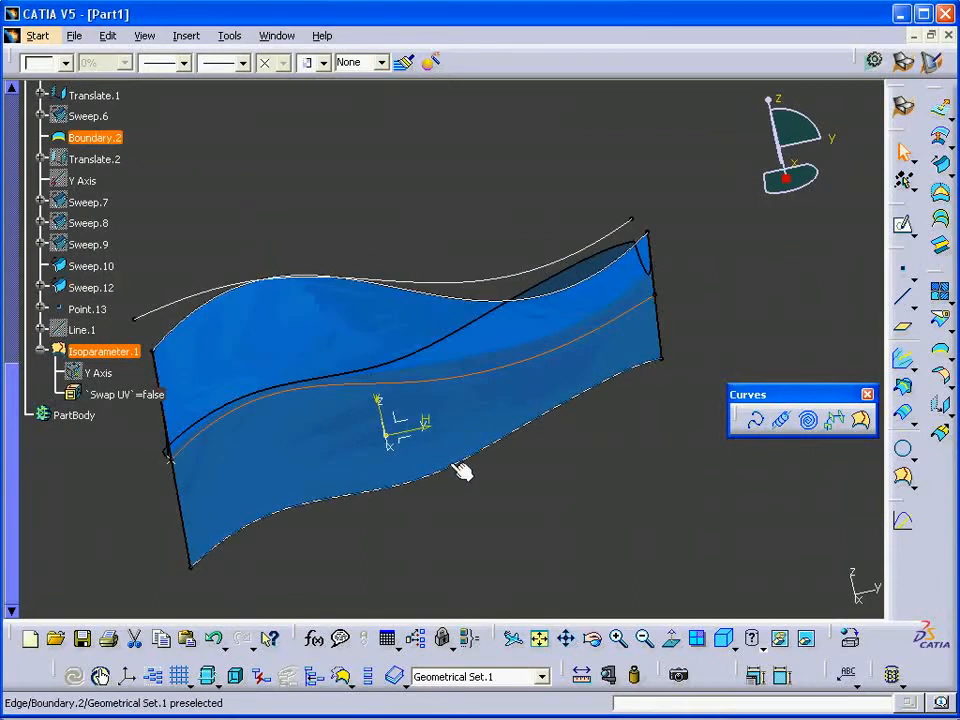
middle_click_drag(383, 404, 620, 279)
middle_click_drag(654, 320, 641, 395)
left_click(600, 404)
right_click(596, 400)
key("h")
middle_click_drag(477, 397, 489, 385)
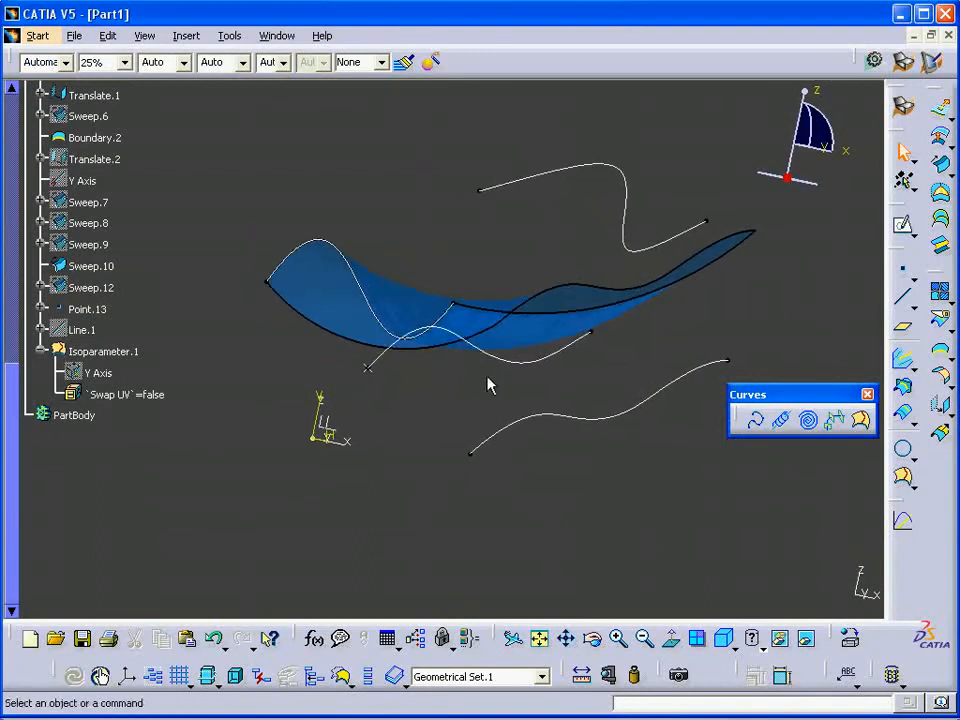
middle_click_drag(720, 304, 721, 304)
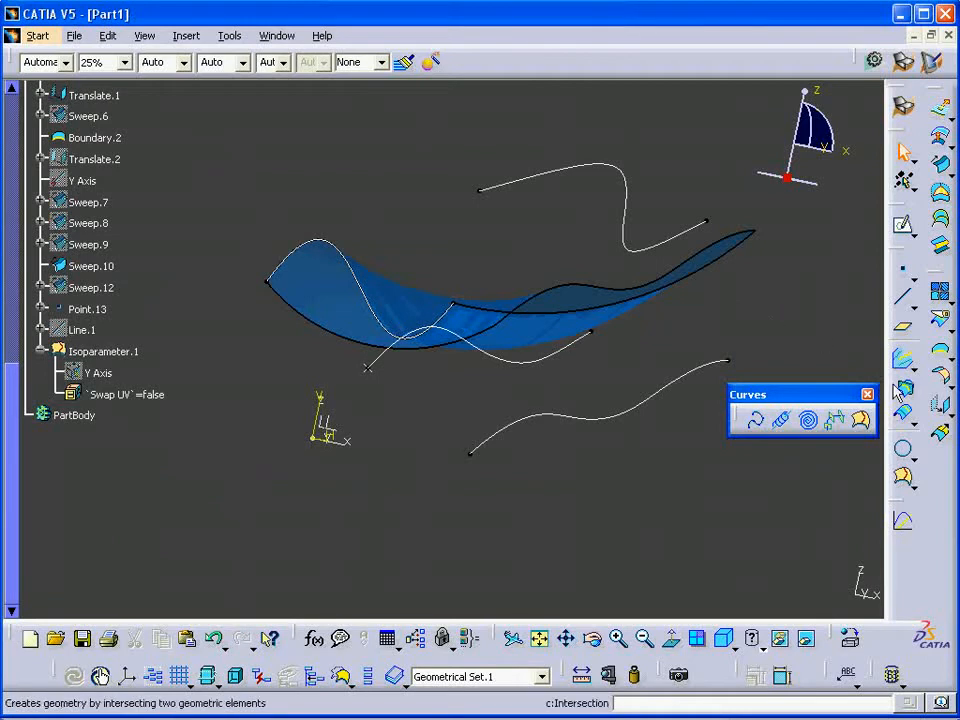
middle_click_drag(635, 232, 471, 229)
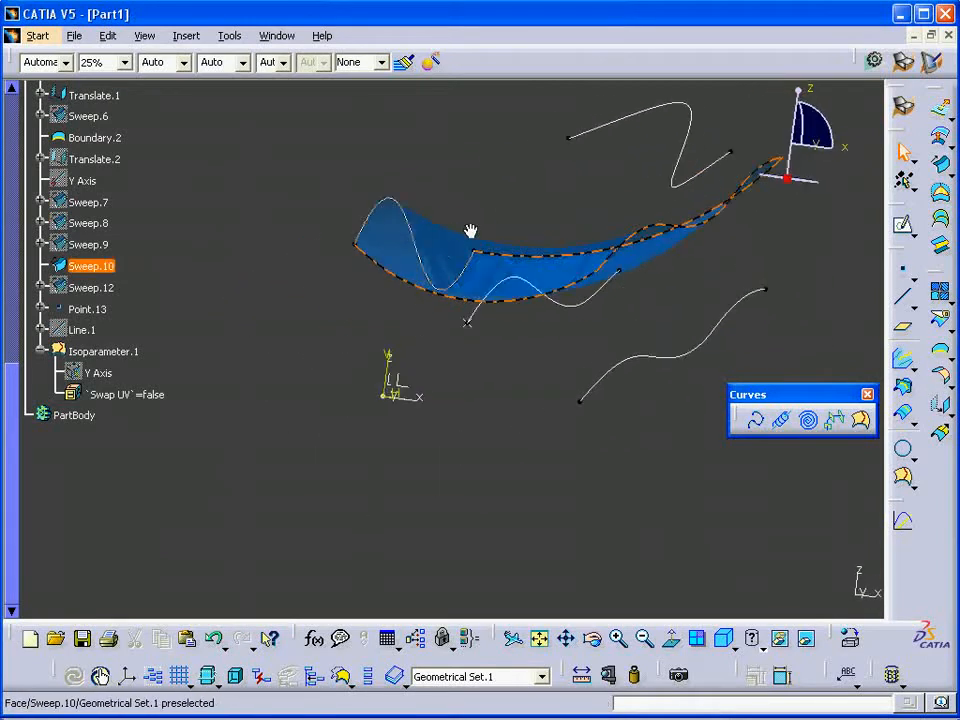
- Bring the linear sweep Sweep.12 back from the hidden space
left_click(805, 640)
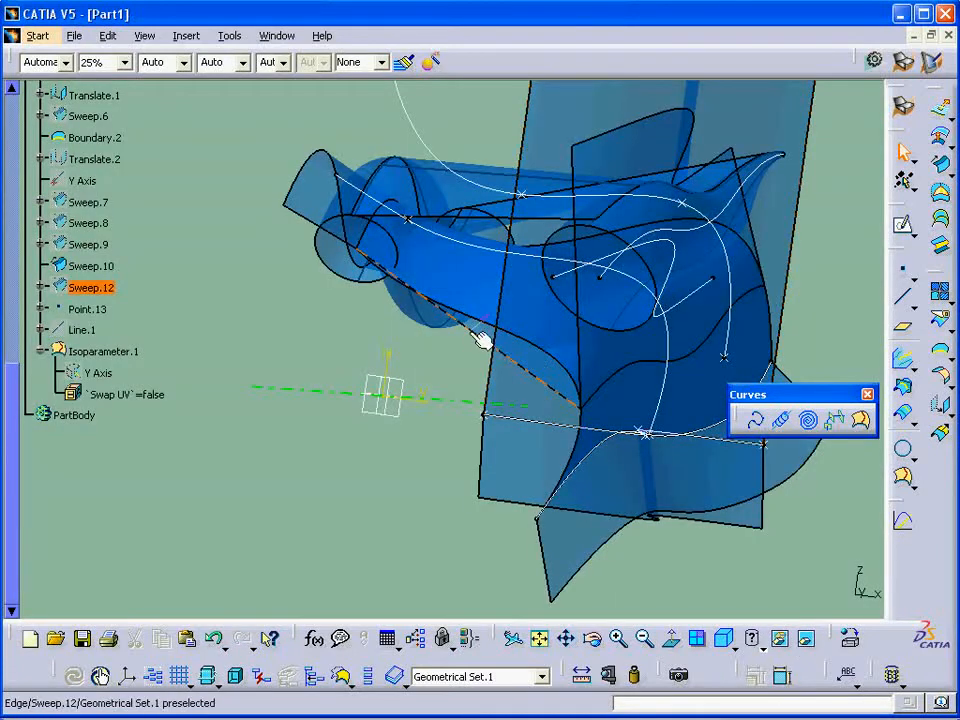
left_click(805, 640)
middle_click_drag(655, 385, 489, 341)
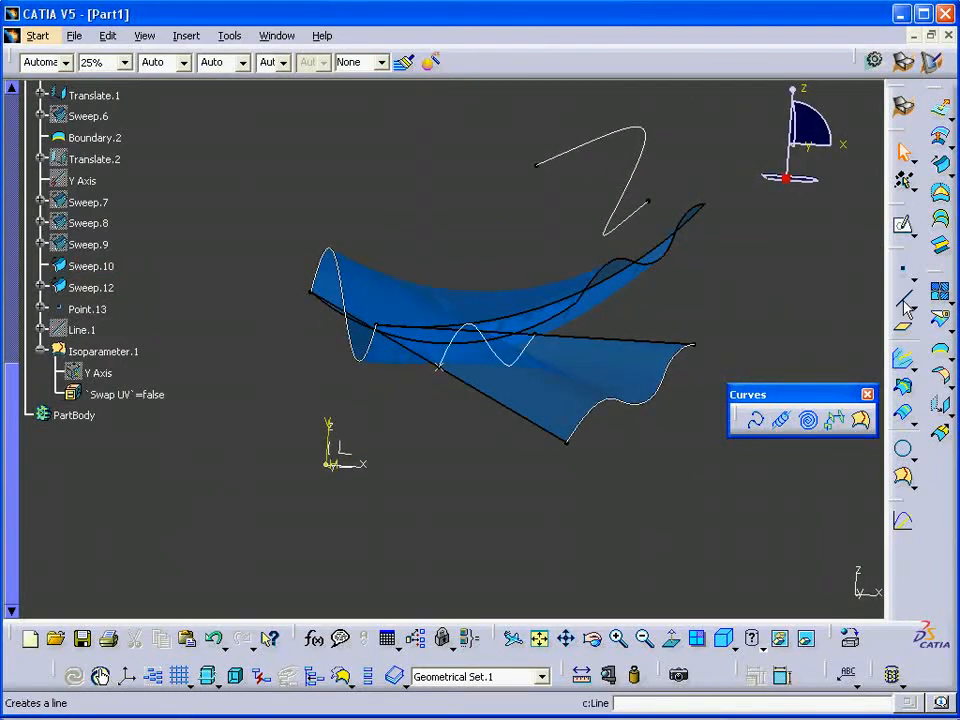
left_click(904, 304)
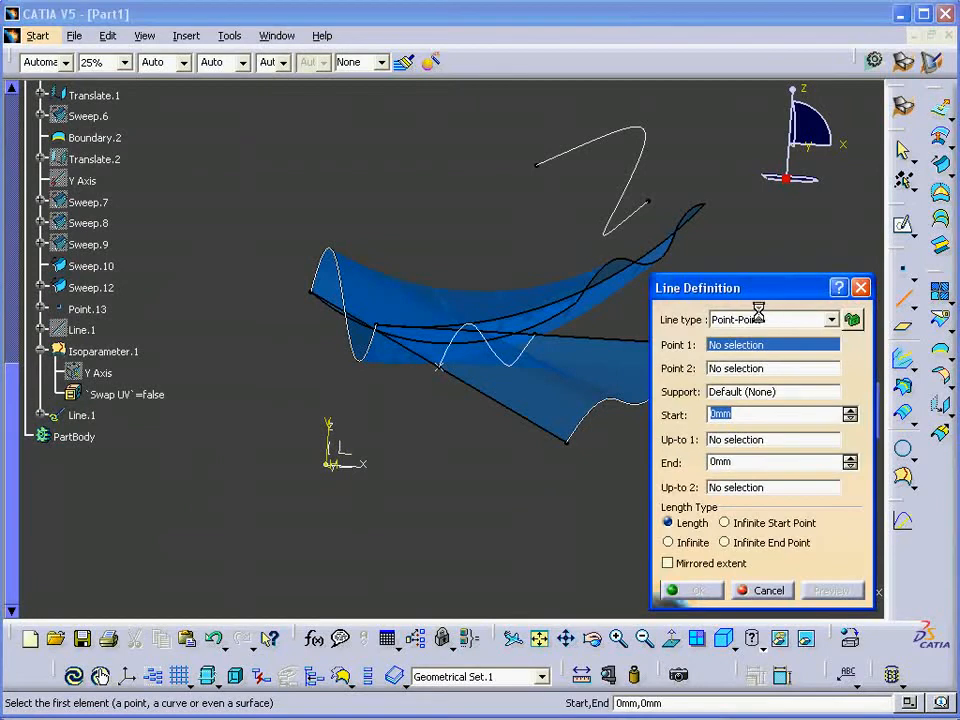
left_click(758, 316)
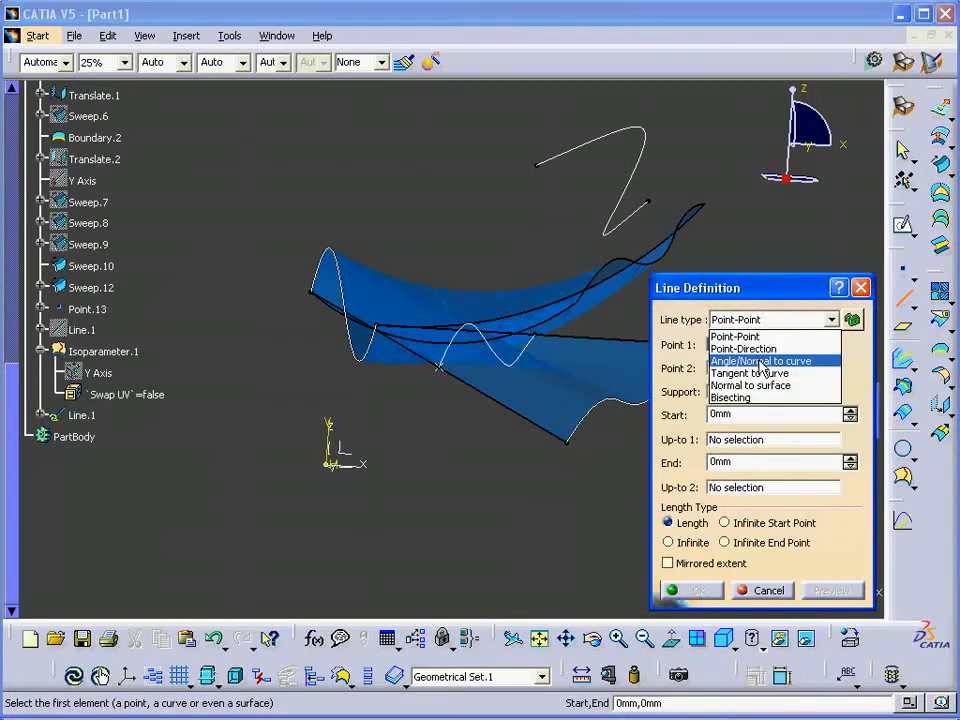
left_click(760, 362)
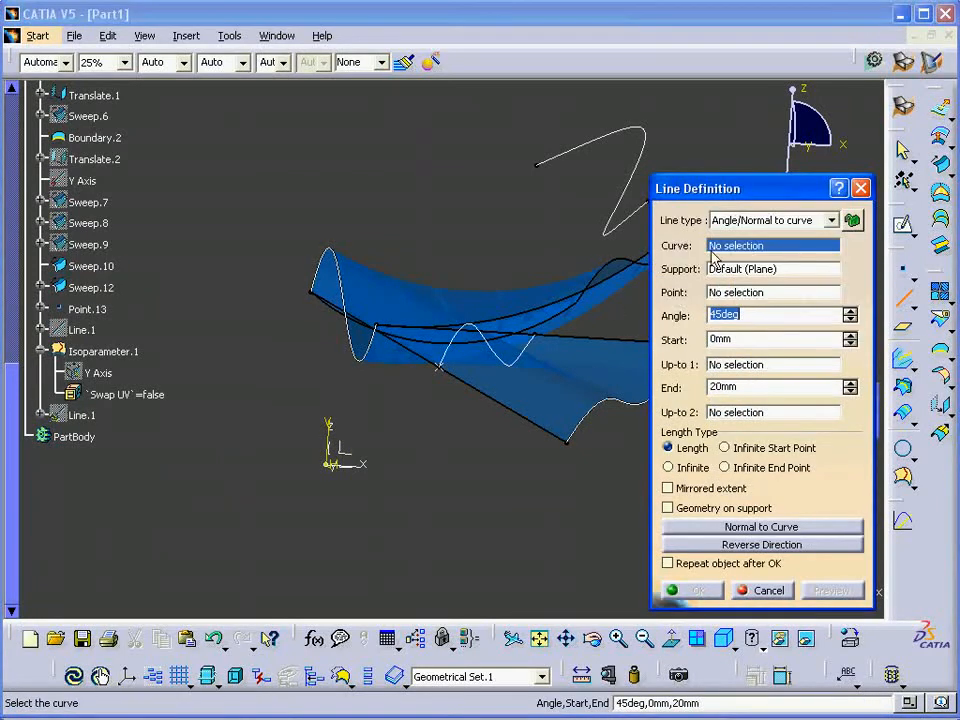
middle_click_drag(523, 321, 437, 385)
middle_click_drag(537, 398, 598, 391)
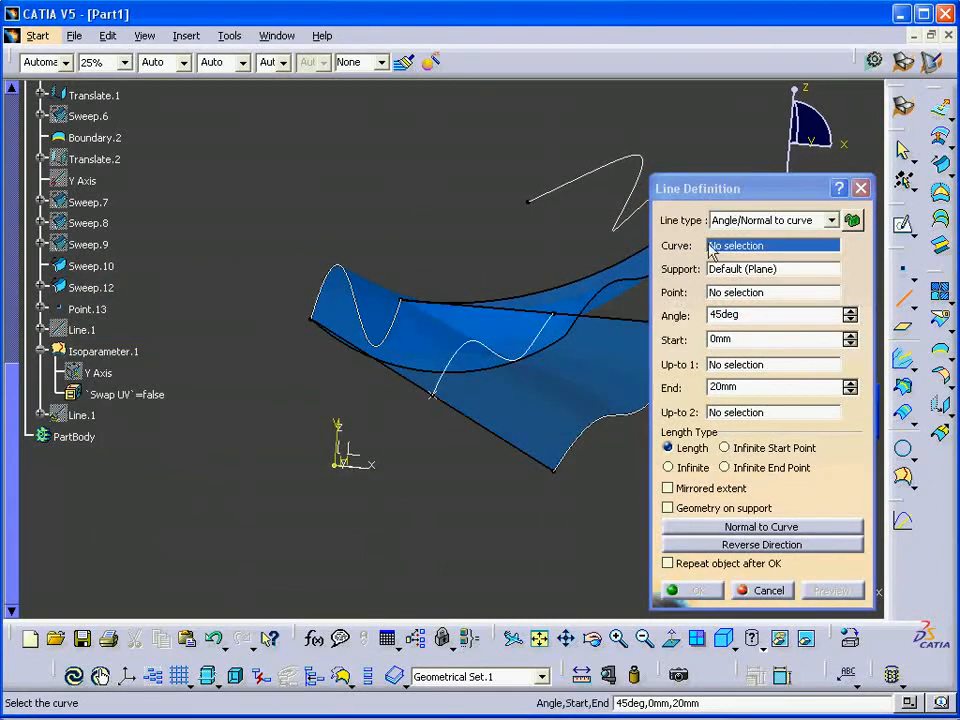
left_click(448, 408)
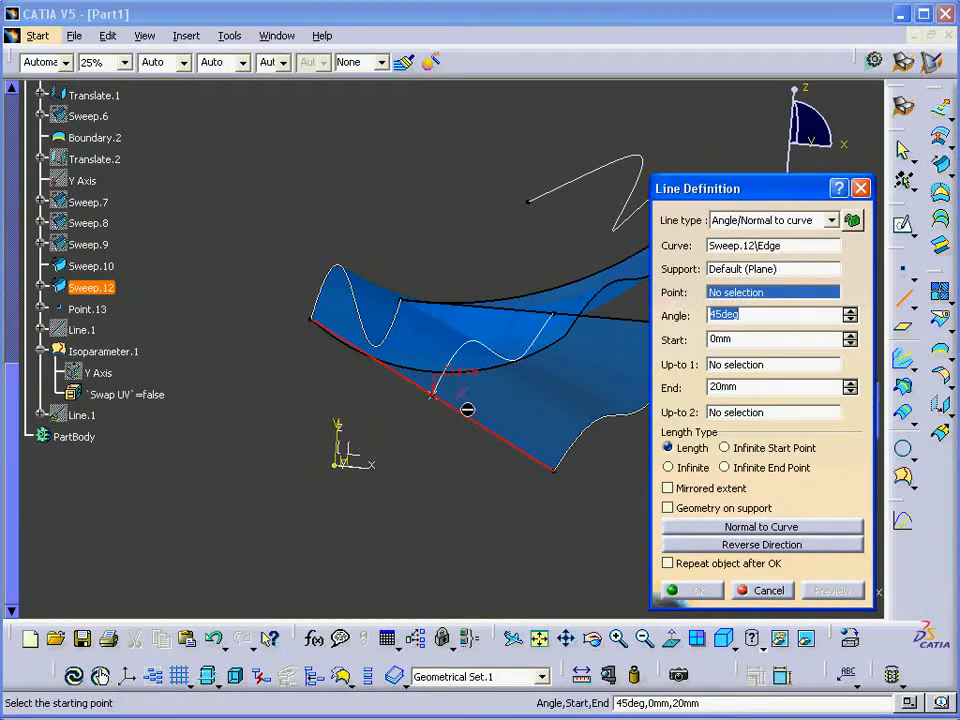
middle_click_drag(462, 432, 446, 383)
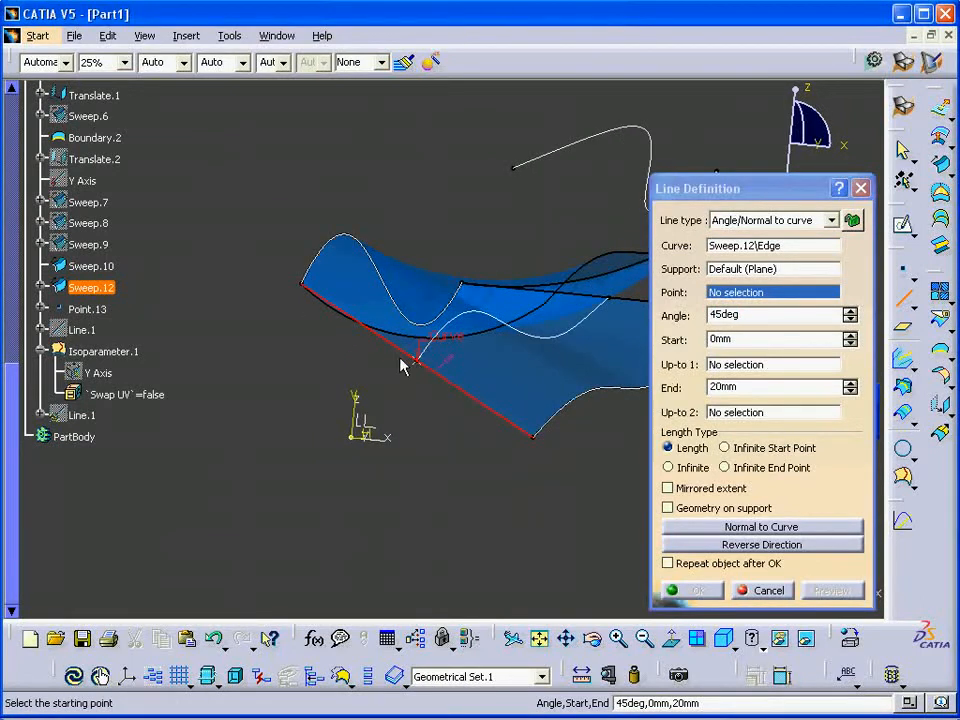
left_click(427, 372)
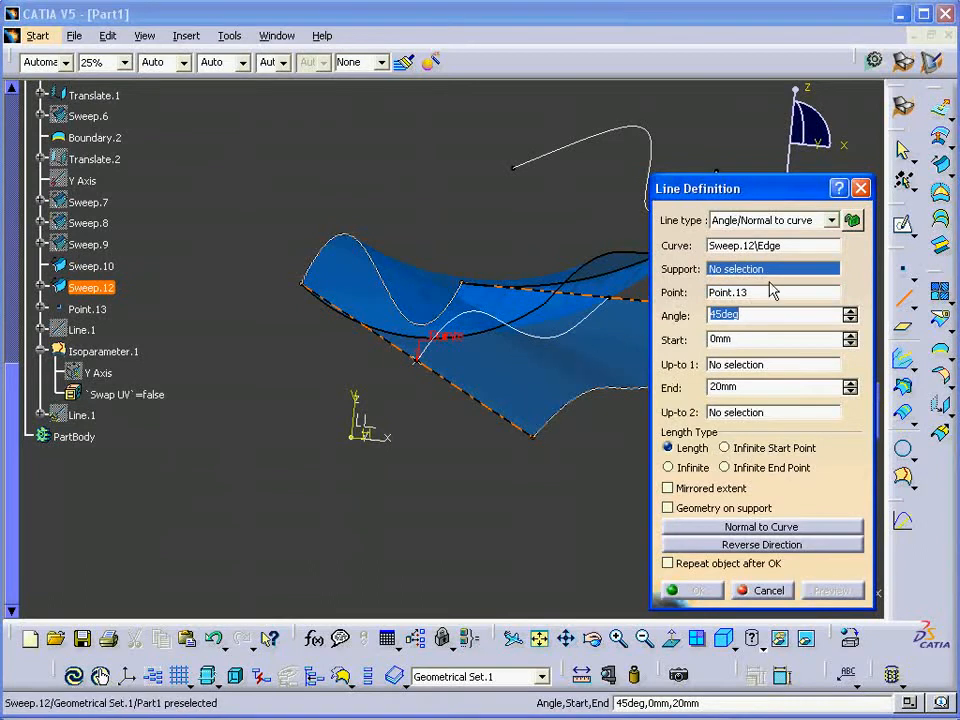
middle_click_drag(640, 272, 462, 348)
left_click(757, 590)
- Create a plane parallel to the axis system's ZX plane through the edge midpoint Point.13
middle_click_drag(598, 478, 706, 455)
middle_click_drag(640, 375, 553, 336)
left_click(903, 326)
middle_click_drag(620, 300, 445, 360)
left_click(455, 338)
left_click(301, 307)
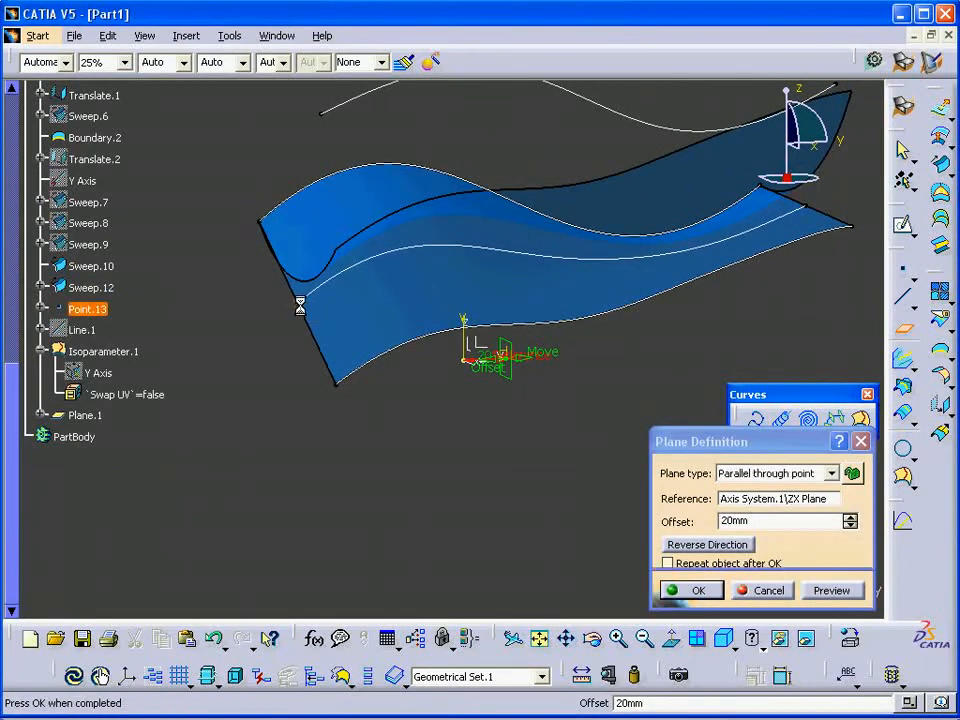
middle_click_drag(519, 349, 447, 332)
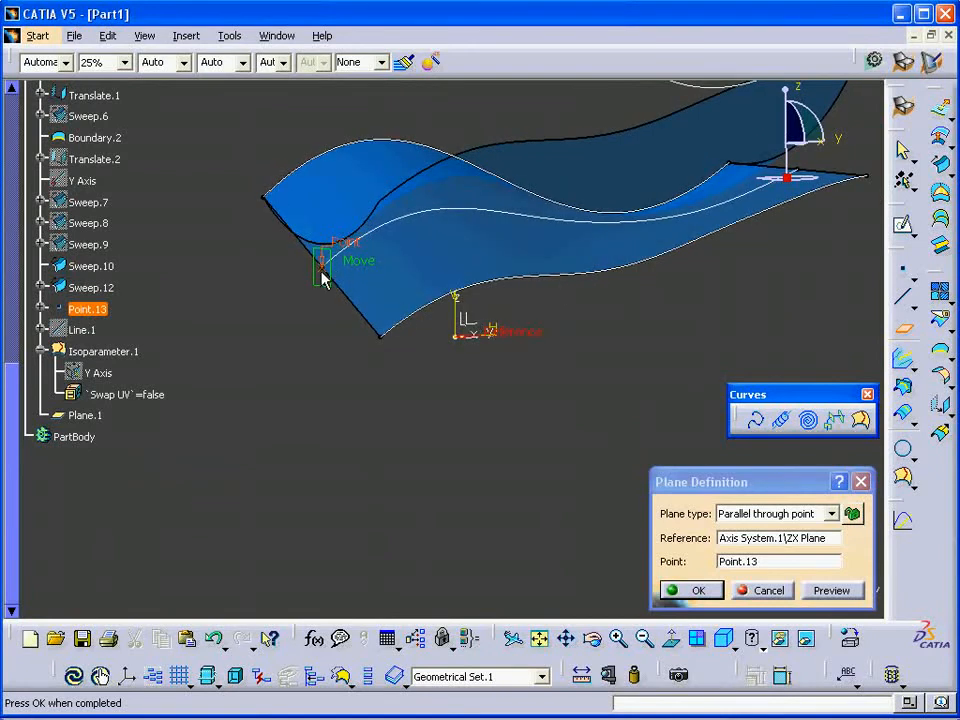
left_click(694, 590)
- Define an Angle/Normal to curve line from Point.13, using Sweep.12's straight edge as the curve and Plane.1 as support
middle_click_drag(450, 369, 882, 277)
left_click(905, 301)
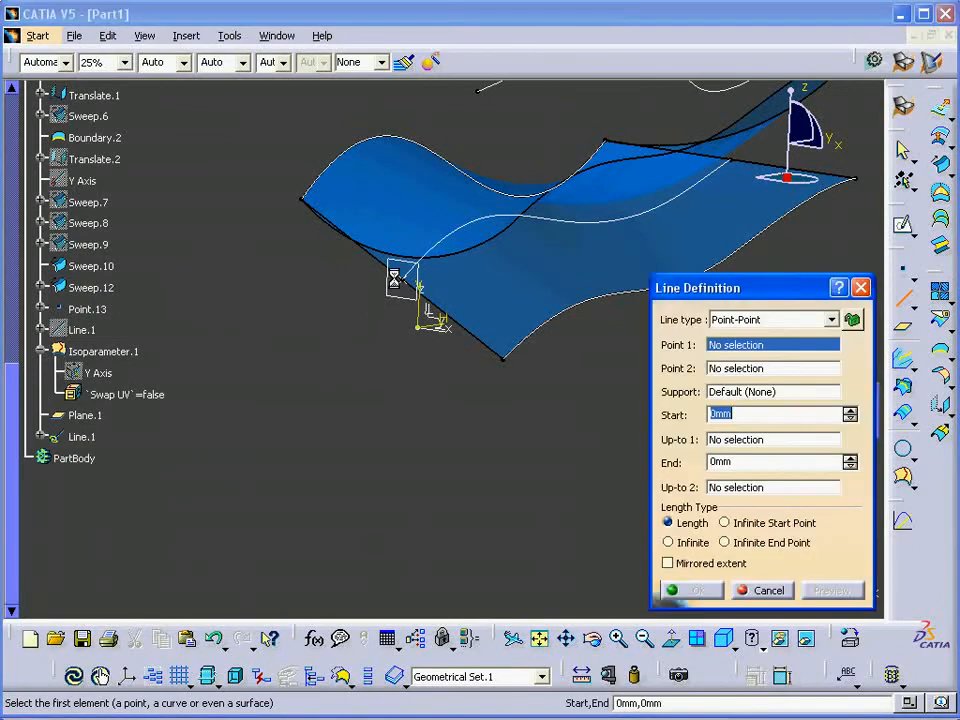
left_click(768, 319)
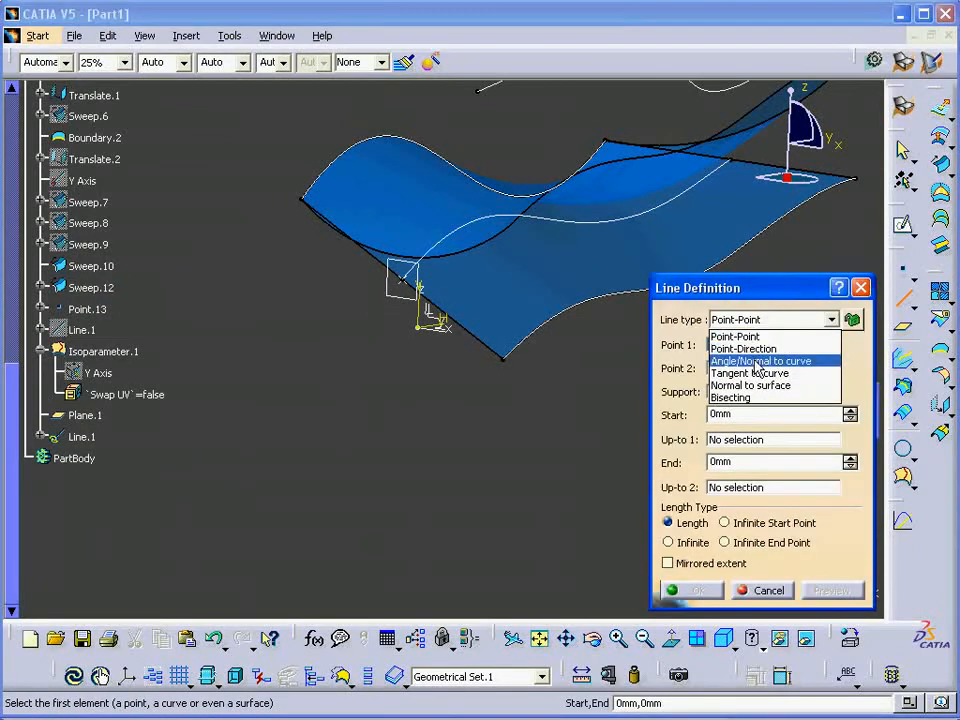
left_click(755, 360)
middle_click_drag(568, 316, 465, 315)
left_click(470, 304)
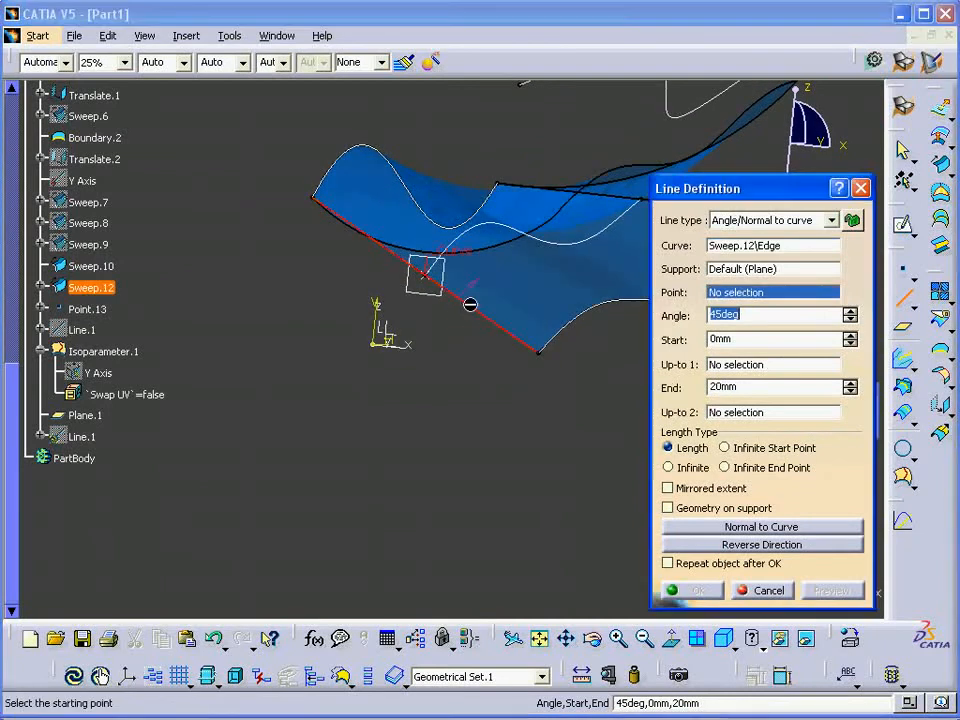
left_click(428, 274)
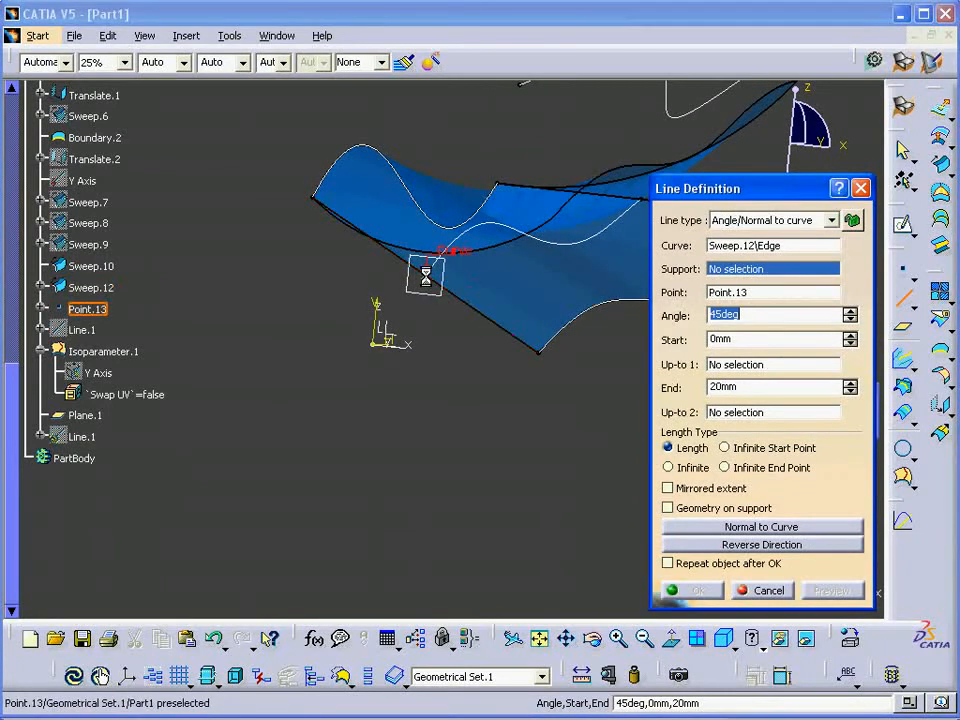
left_click(442, 295)
- Set the support to Plane.1, extend the line's end to 68 mm, set its angle to 90 degrees, and create it
middle_click_drag(449, 338, 408, 351)
left_click_drag(336, 300, 765, 93)
middle_click_drag(441, 286, 405, 425)
left_click_drag(503, 311, 488, 286)
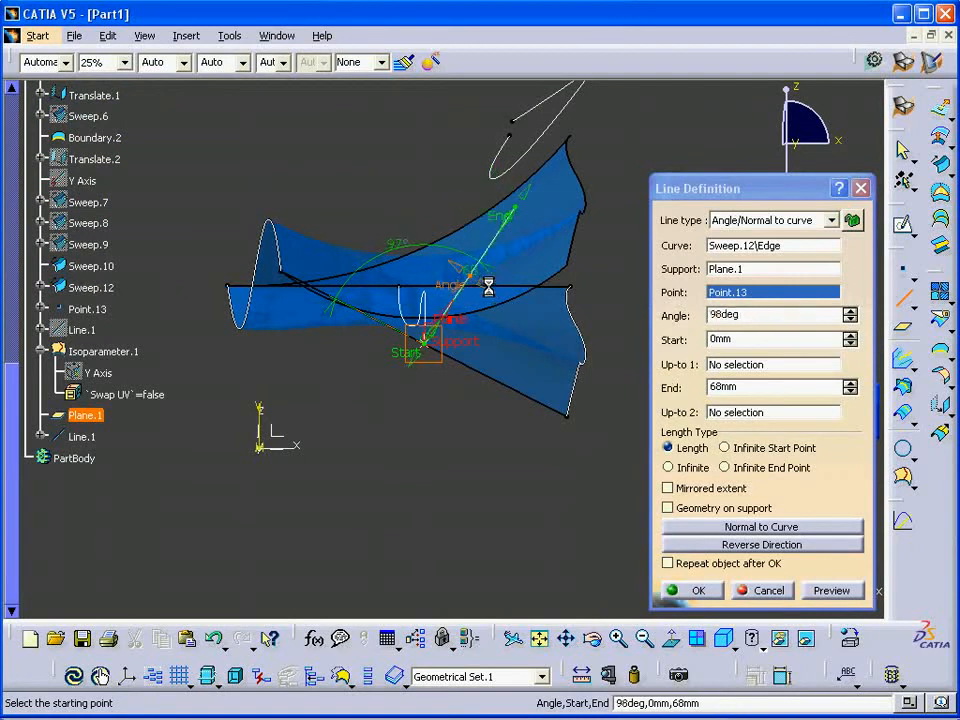
double_click(753, 313)
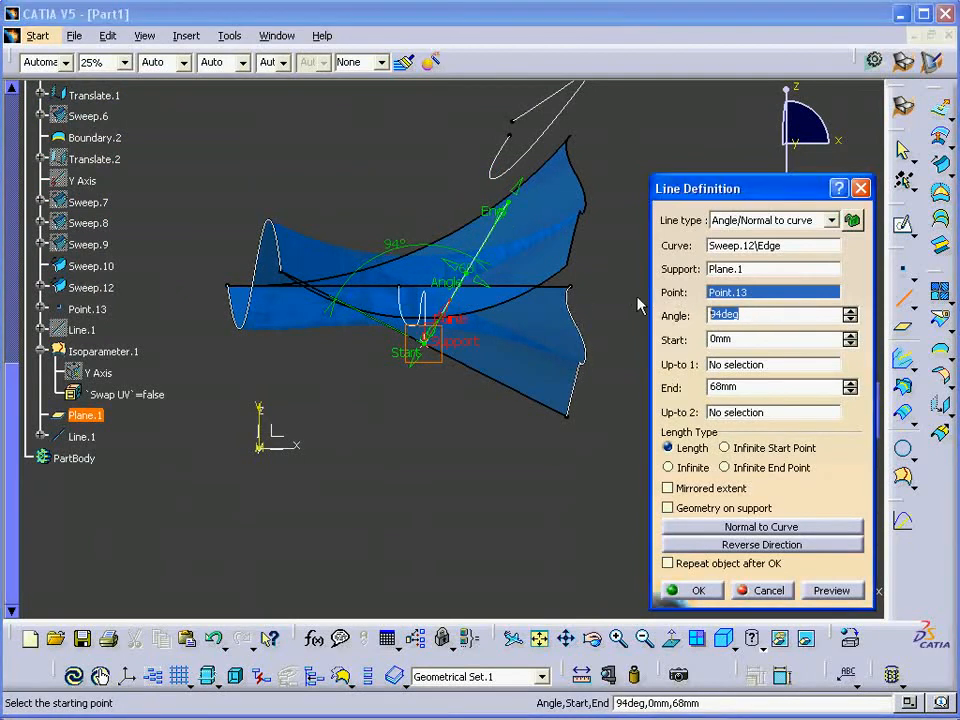
type("90")
key("Tab")
middle_click_drag(639, 302, 474, 389)
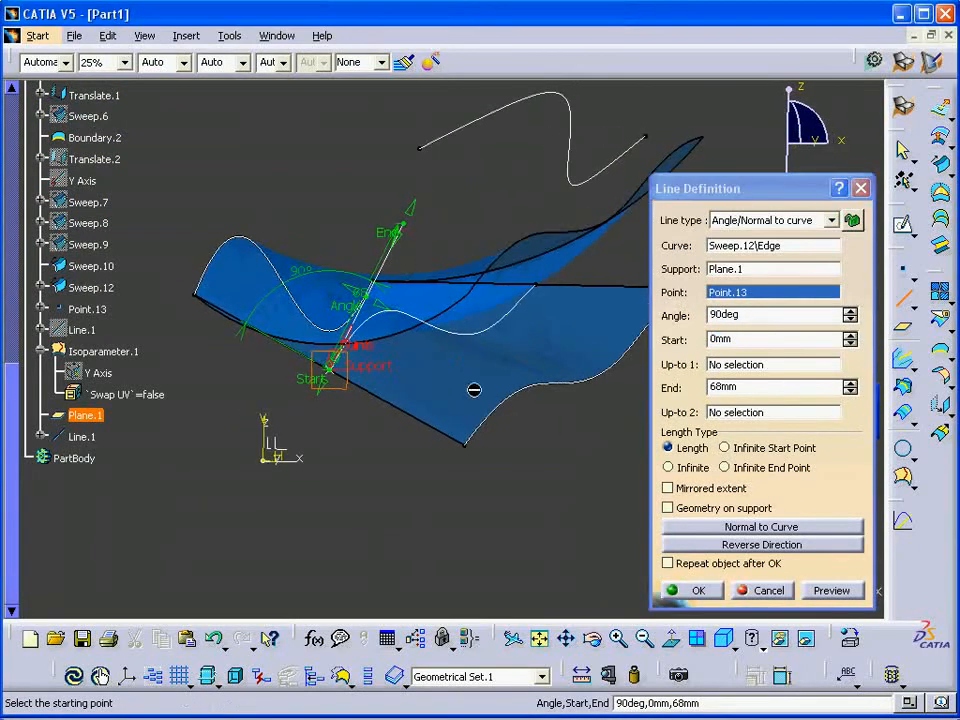
left_click(699, 591)
- Hide the linear sweep Sweep.12, leaving the circular sweep and the construction curves displayed
middle_click_drag(560, 420, 534, 358)
right_click(530, 360)
left_click(576, 418)
middle_click_drag(490, 420, 325, 424)
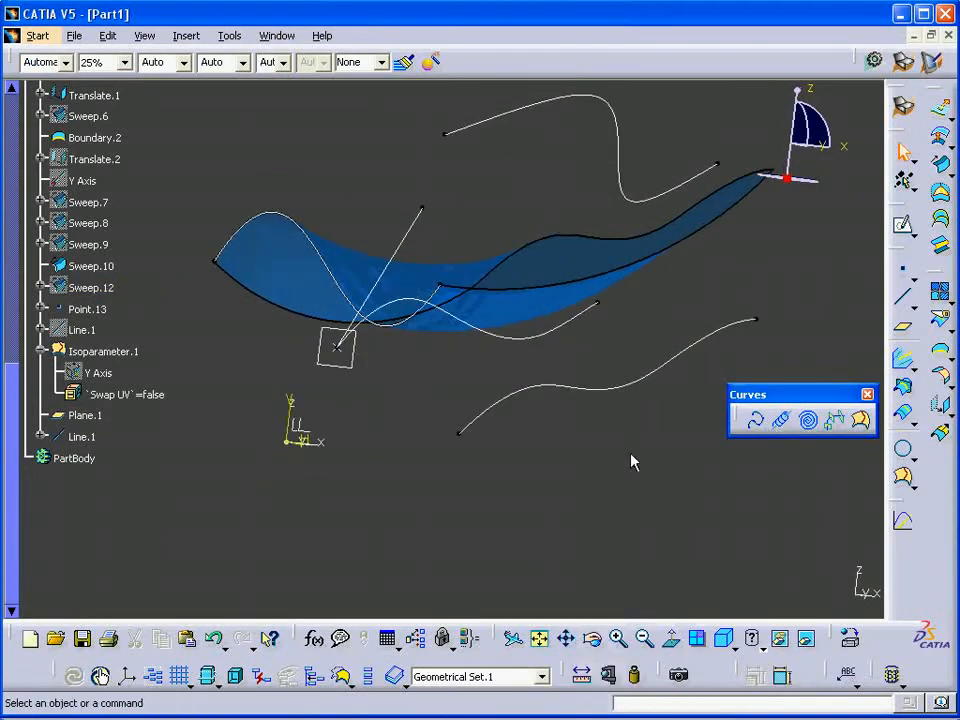
- Translate the isoparametric curve Isoparameter.1 by 12 mm along the direction of Line.1
left_click(940, 404)
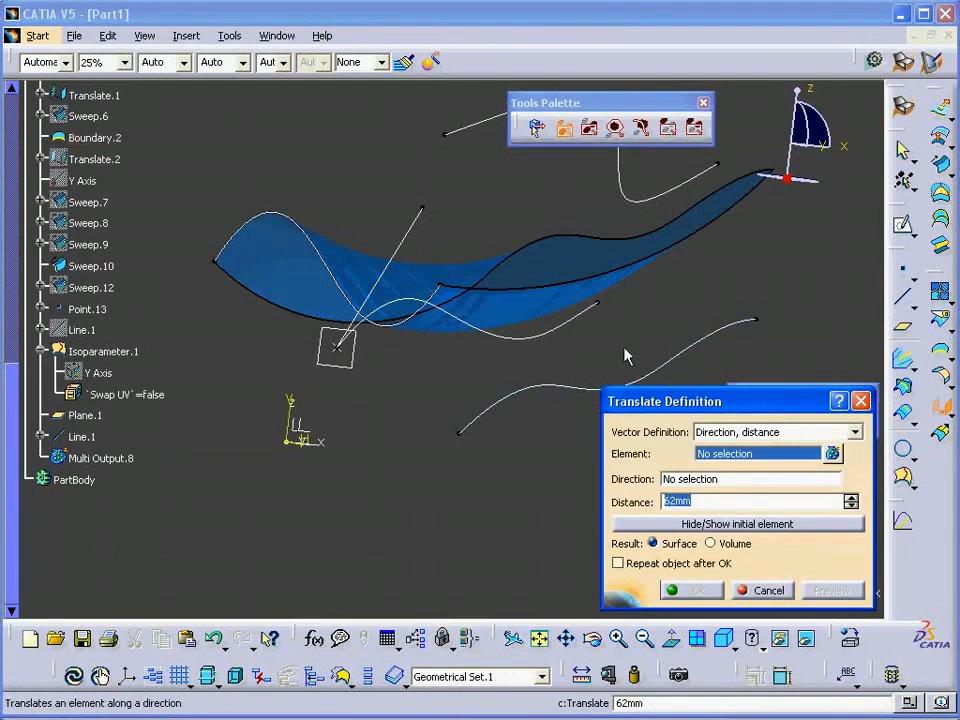
left_click(516, 338)
left_click(410, 246)
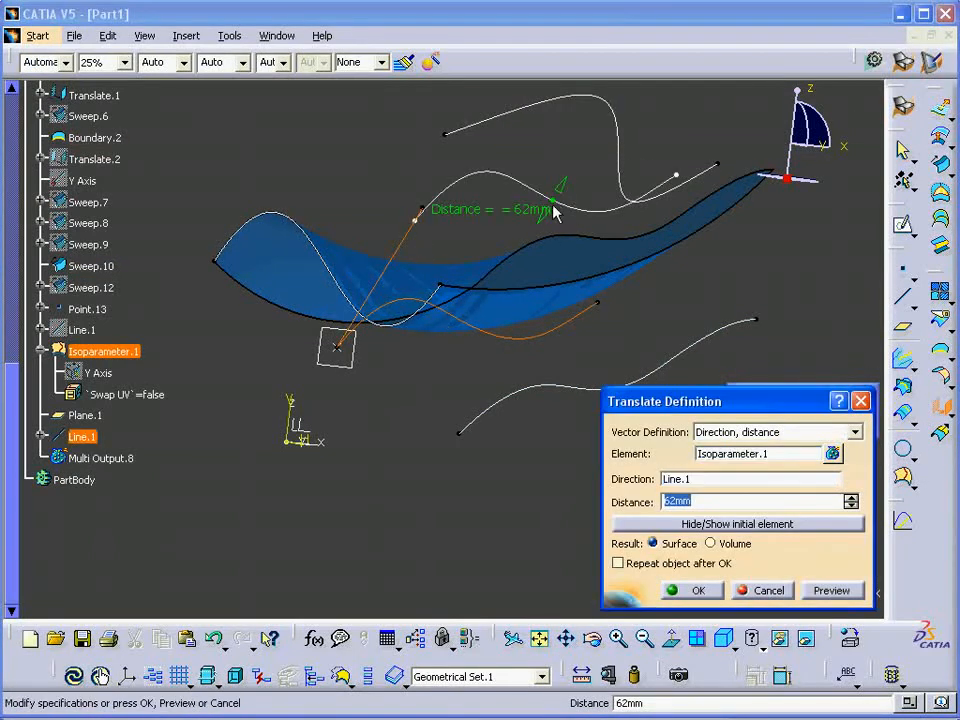
left_click_drag(557, 186, 465, 280)
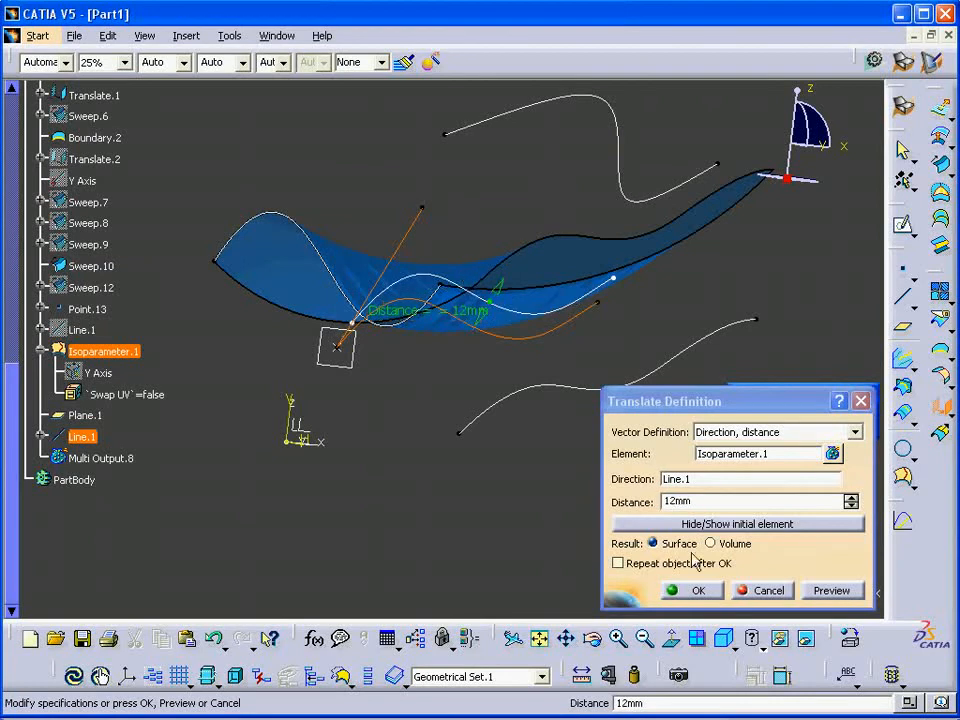
middle_click_drag(394, 298, 452, 342)
- Edit the circular sweep Sweep.10 and change its subtype to Three guides, keeping Sketch.1 as the first guide curve
double_click(580, 243)
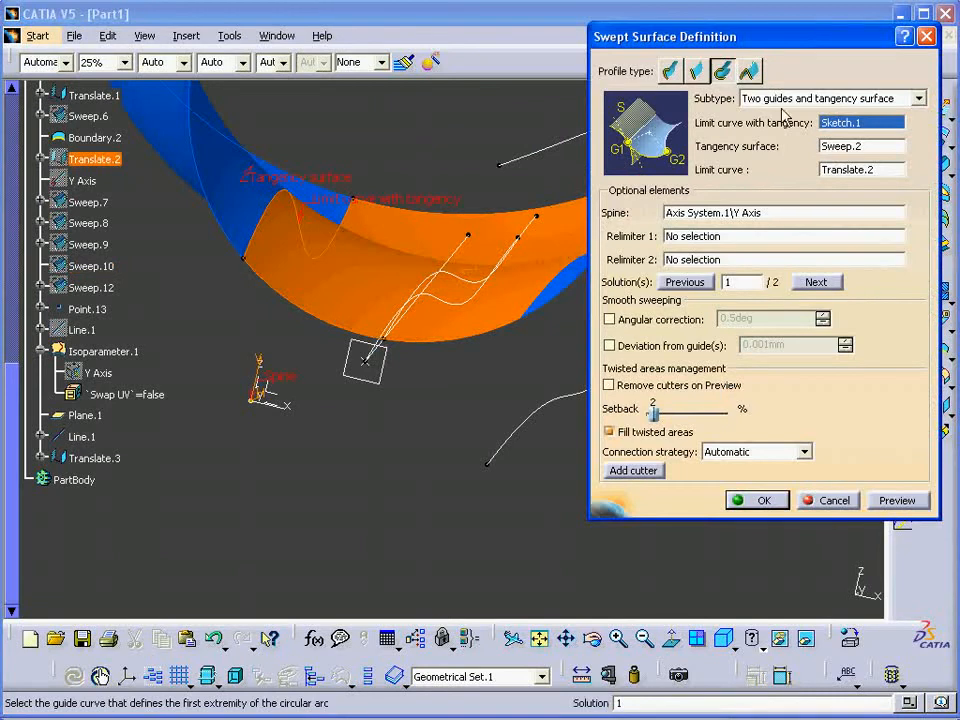
left_click(790, 98)
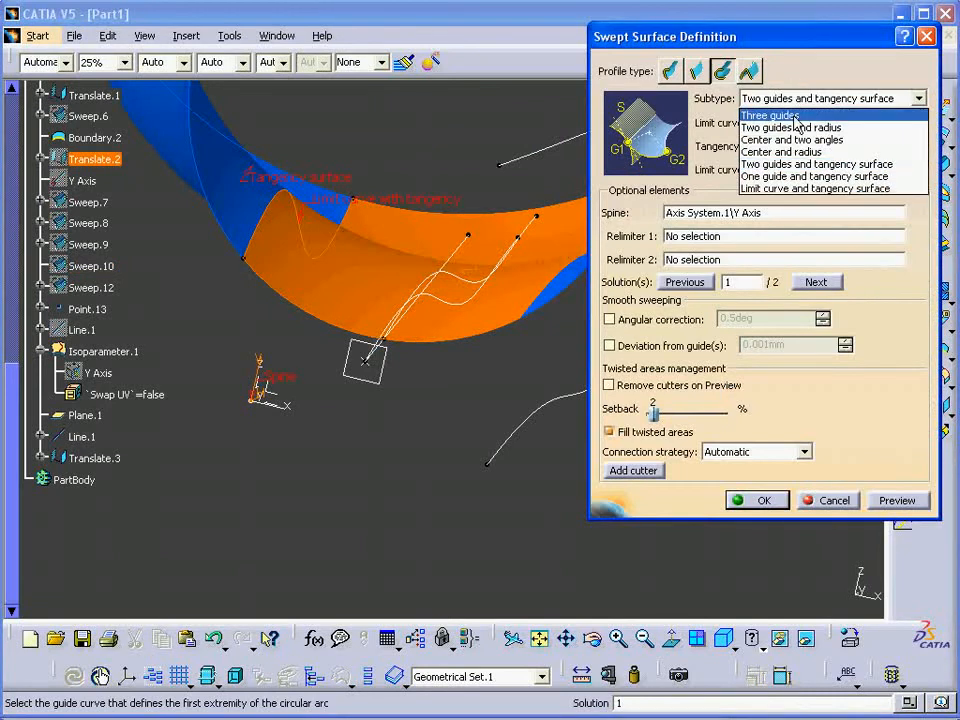
left_click(790, 116)
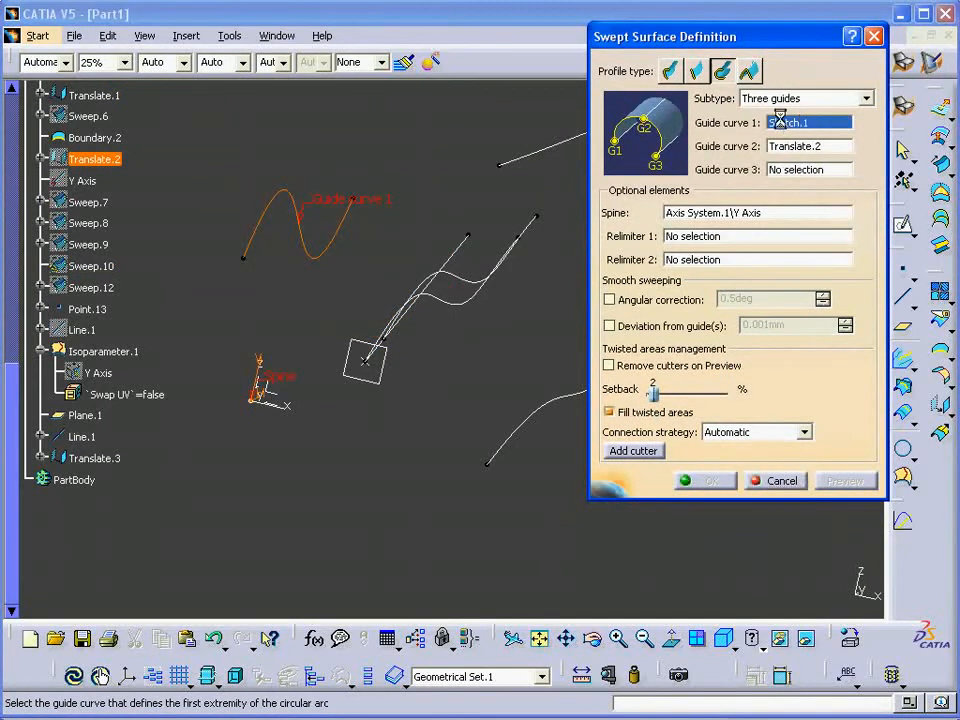
left_click(342, 218)
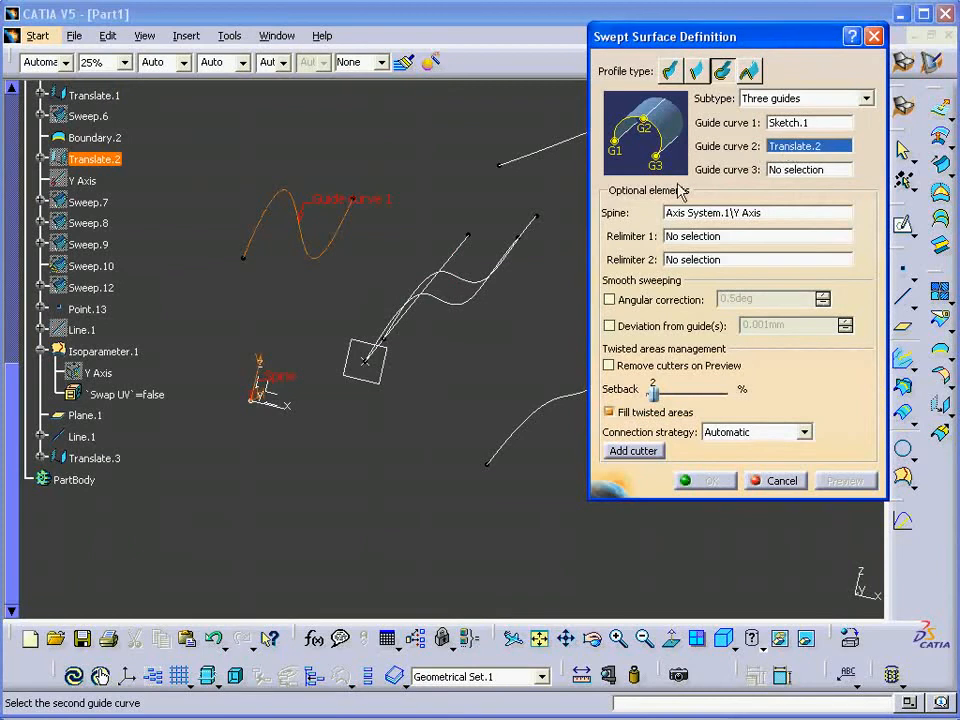
- Assign Translate.3 as the second guide curve and Boundary.2 as the third, then preview and apply the sweep
middle_click_drag(516, 298, 463, 312)
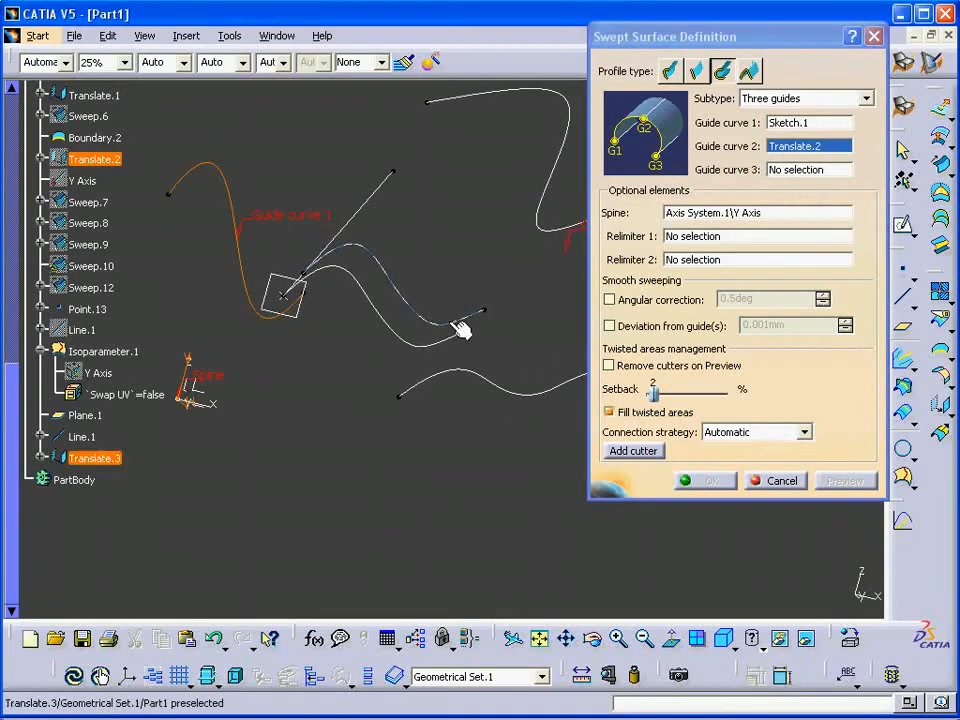
left_click(460, 330)
middle_click_drag(514, 360, 500, 290)
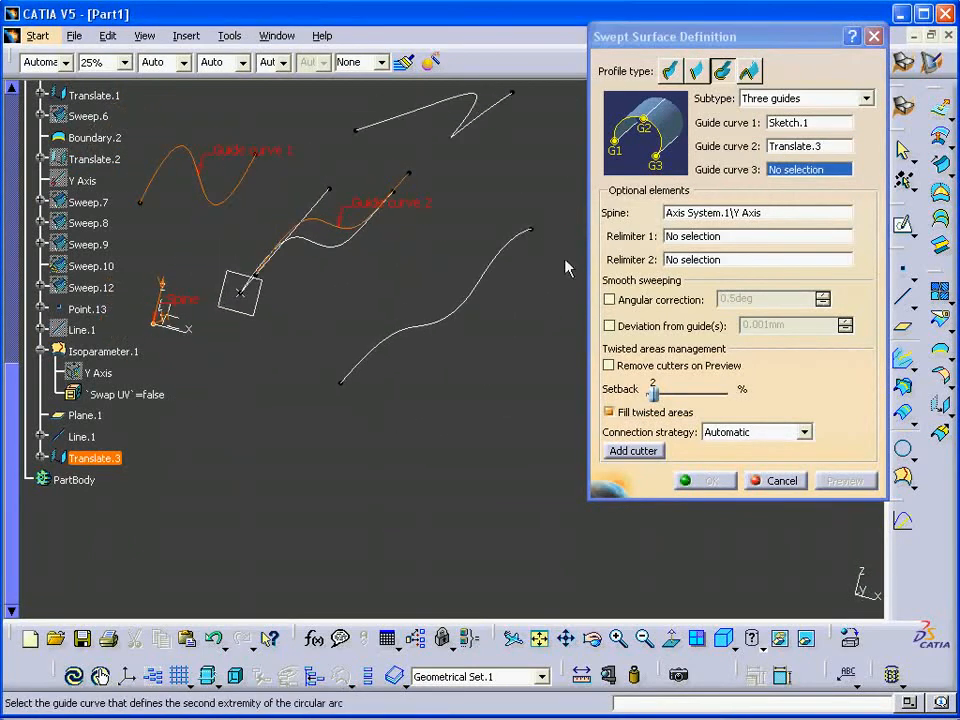
left_click(530, 241)
left_click(848, 480)
middle_click_drag(480, 360, 360, 320)
left_click(709, 480)
- Hide the direction line Line.1 and the original isoparametric curve Isoparameter.1
middle_click_drag(470, 410, 410, 375)
right_click(391, 399)
key("h")
left_click(332, 343)
middle_click_drag(332, 343, 574, 450)
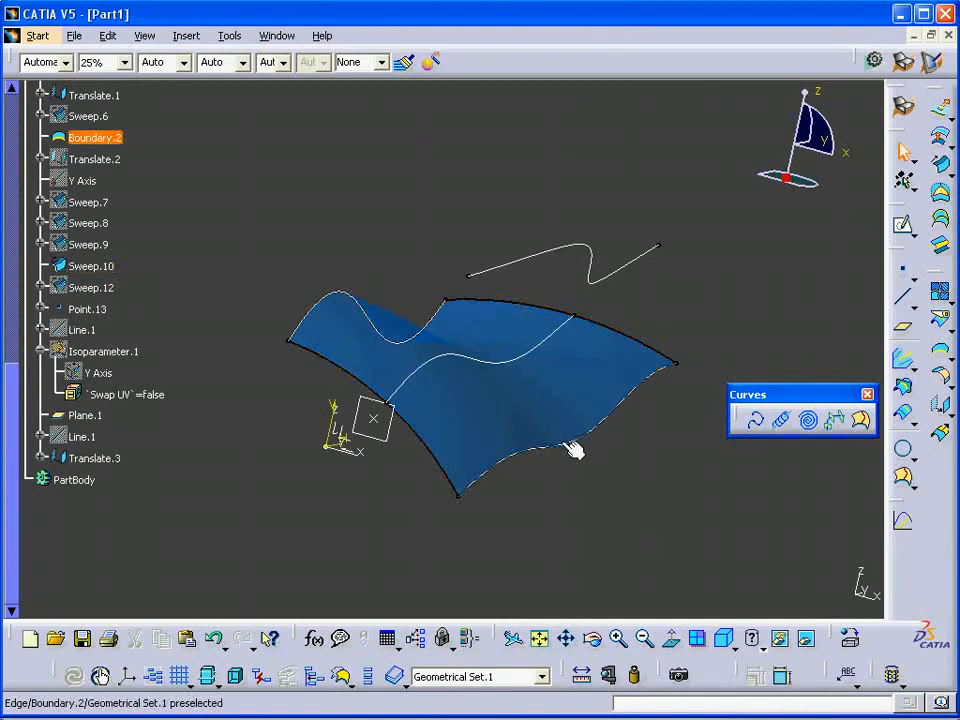
- Hide the loose curve above the swept surface, the plane Plane.1 and the point Point.13
middle_click_drag(473, 371, 517, 357)
right_click(588, 259)
key("h")
middle_click_drag(575, 276, 502, 312)
right_click(338, 433)
key("h")
right_click(352, 428)
key("h")
middle_click_drag(392, 396, 476, 358)
- Increase the translation distance of the middle guide curve Translate.3 beyond 12 mm and update the sweep
double_click(441, 354)
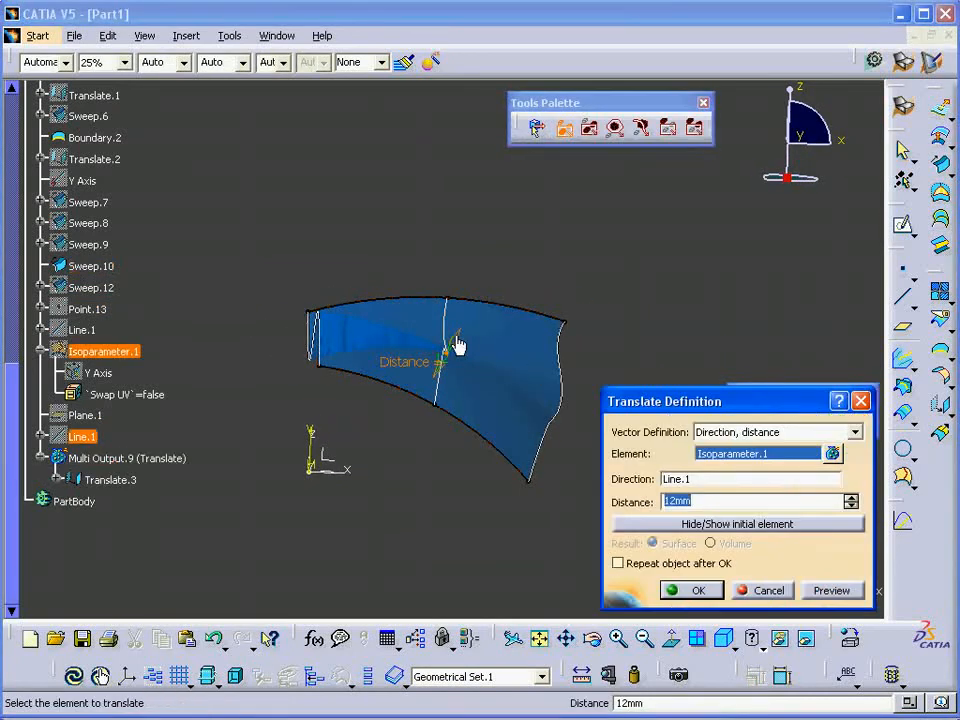
left_click_drag(457, 345, 458, 326)
left_click(700, 591)
middle_click_drag(621, 441, 617, 388)
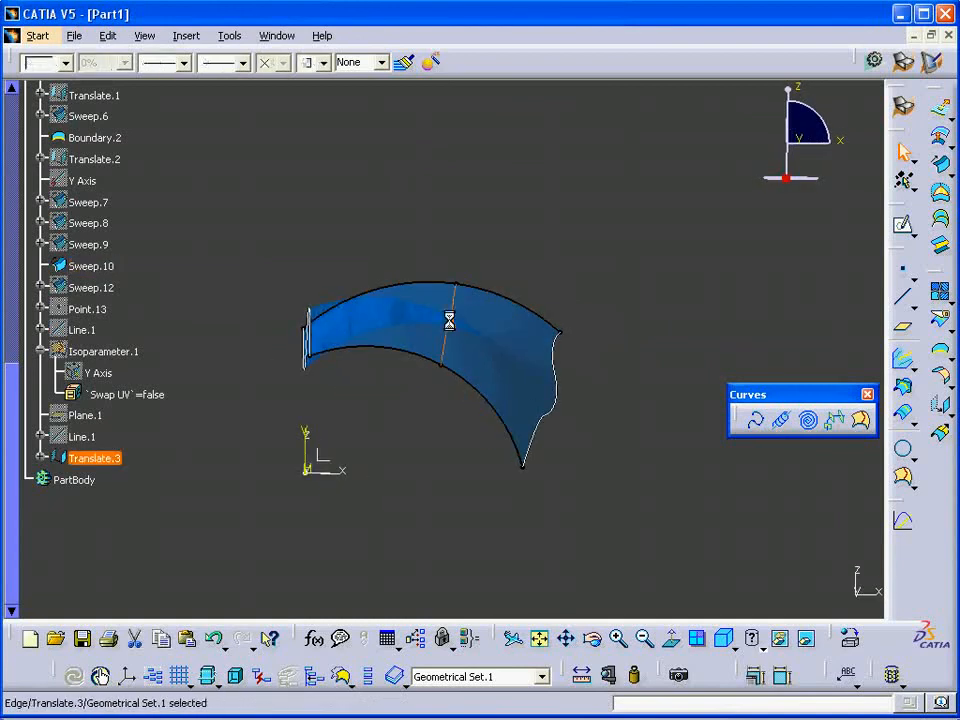
- Set the distance of Translate.3 to 74 mm so the three-guide sweep arches strongly
double_click(461, 330)
left_click_drag(461, 322, 577, 347)
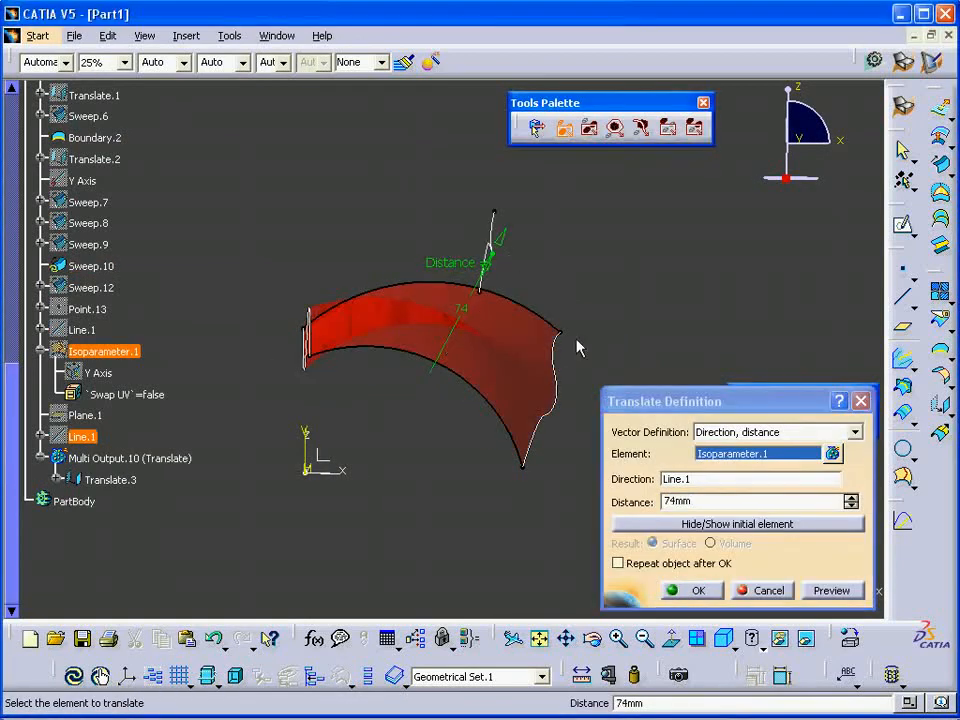
left_click(702, 592)
- Set the distance of Translate.3 to -6 mm and inspect the updated three-guide sweep
double_click(487, 247)
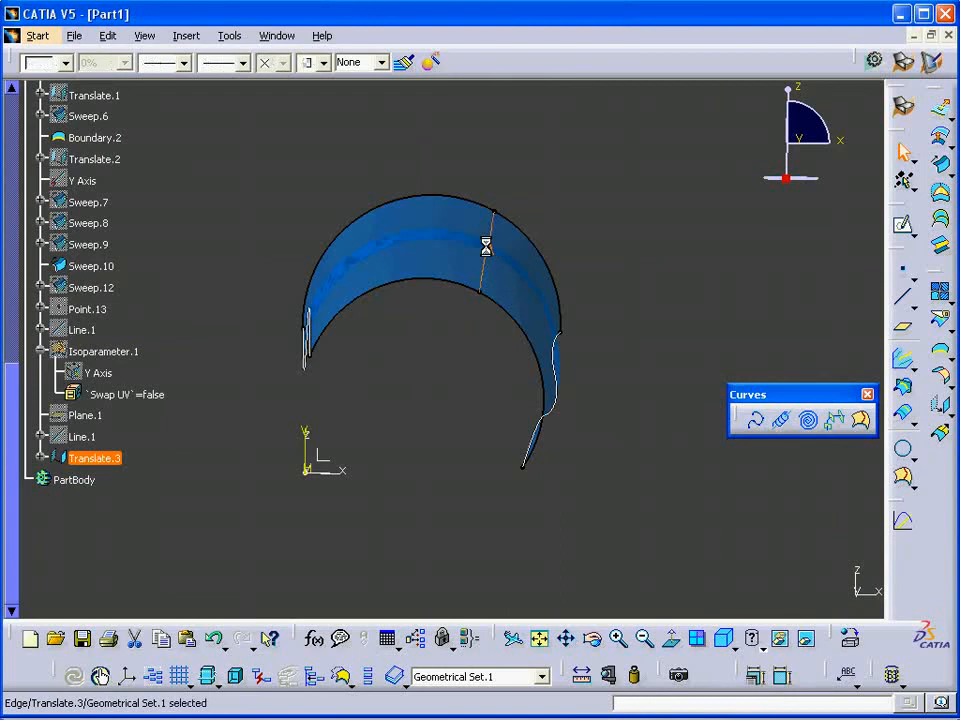
left_click_drag(497, 233, 473, 392)
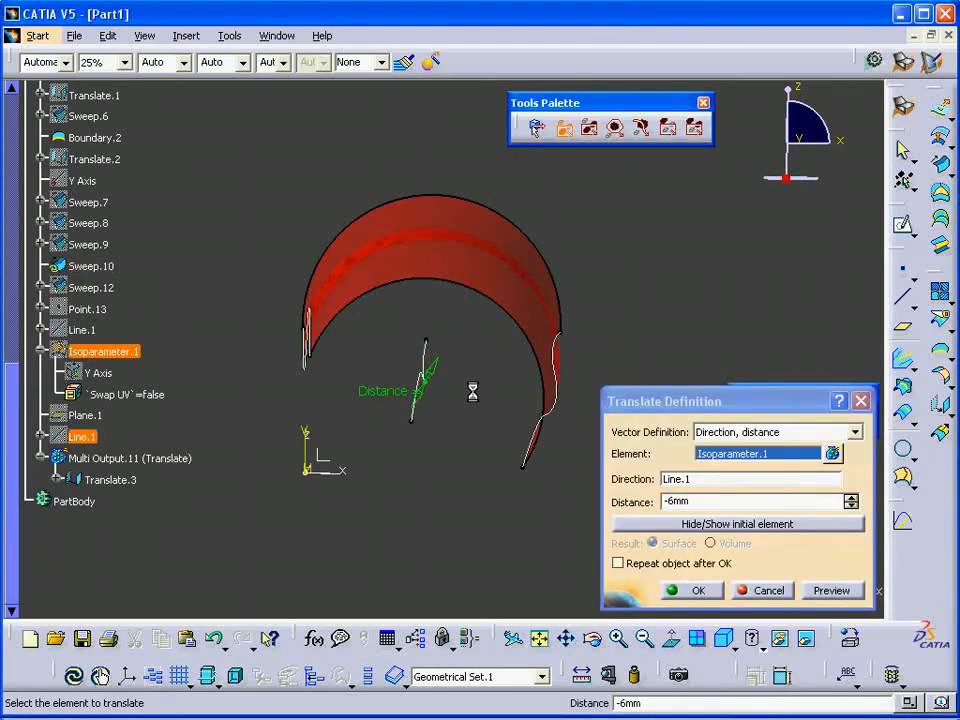
left_click(697, 592)
middle_click_drag(600, 465, 650, 412)
middle_click_drag(507, 399, 553, 321)
left_click(776, 311)
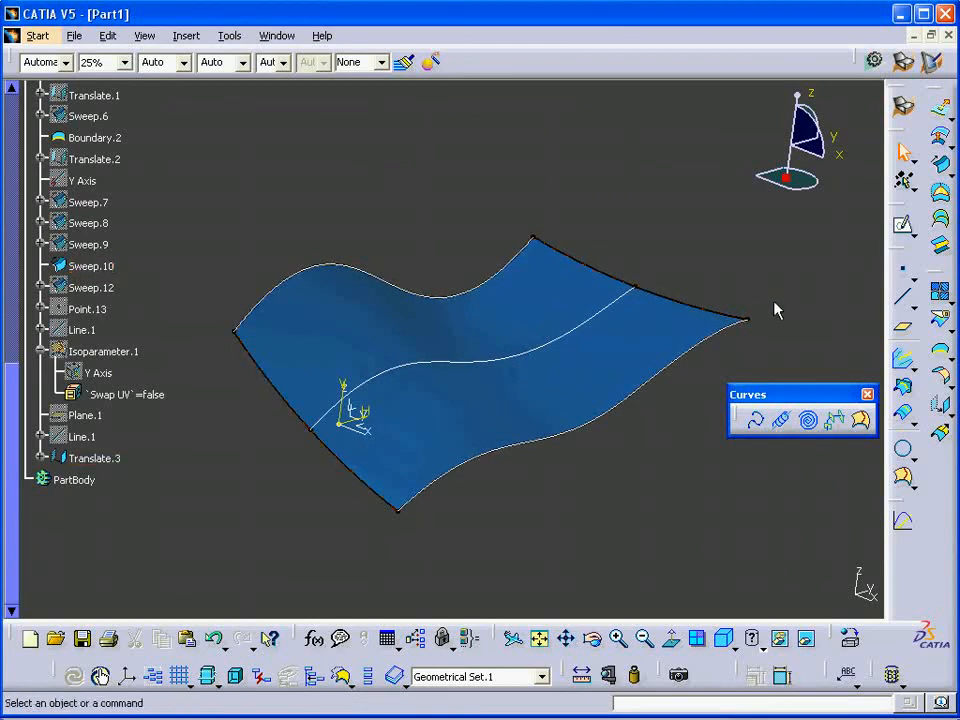